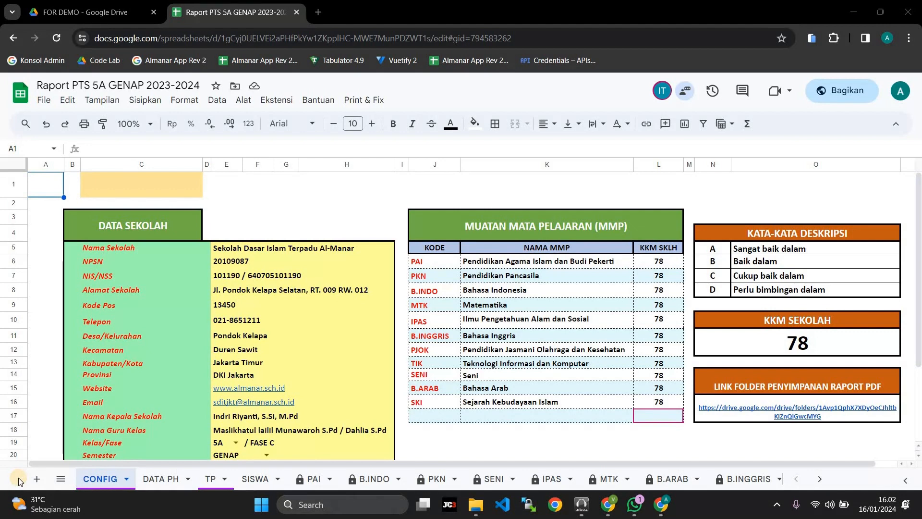
Examine the empty DATA PH sheet and the CONFIG sheet's school data, subject list and description settings.
click(166, 480)
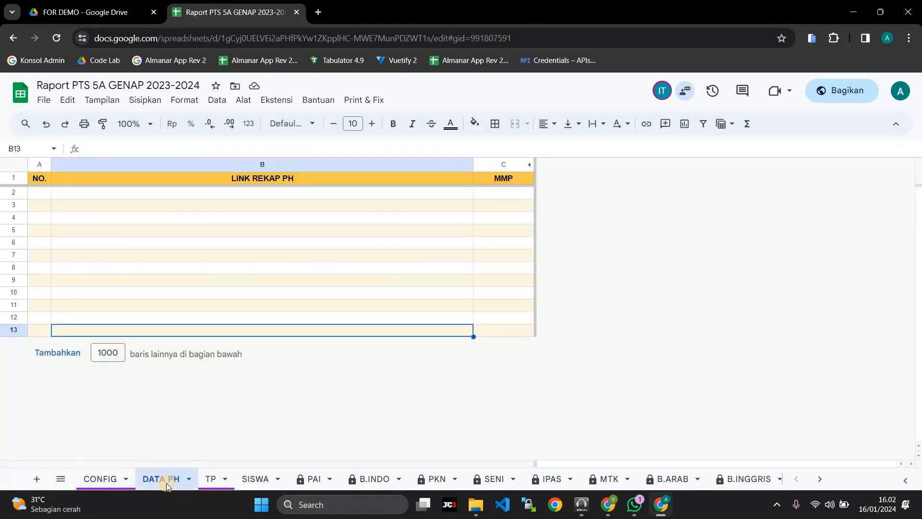
click(99, 480)
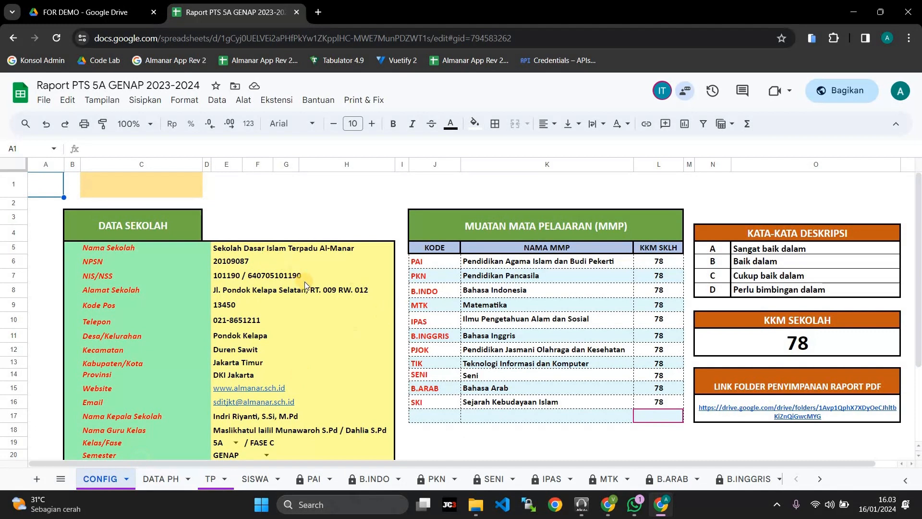
scroll(304, 282, down, 1)
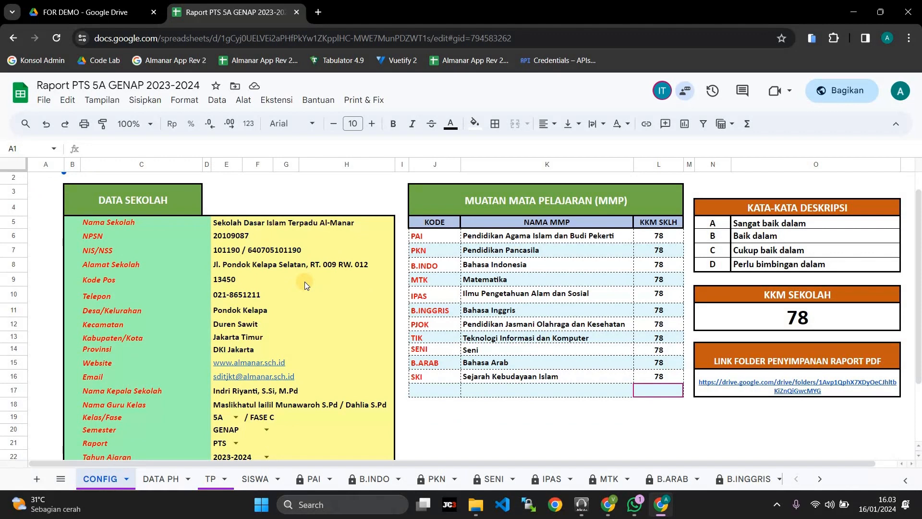
scroll(304, 281, down, 1)
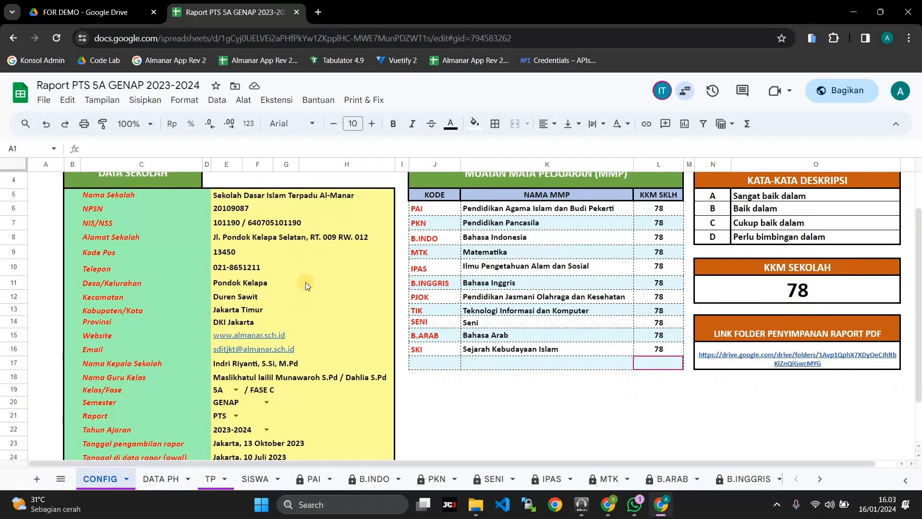
scroll(500, 224, up, 1)
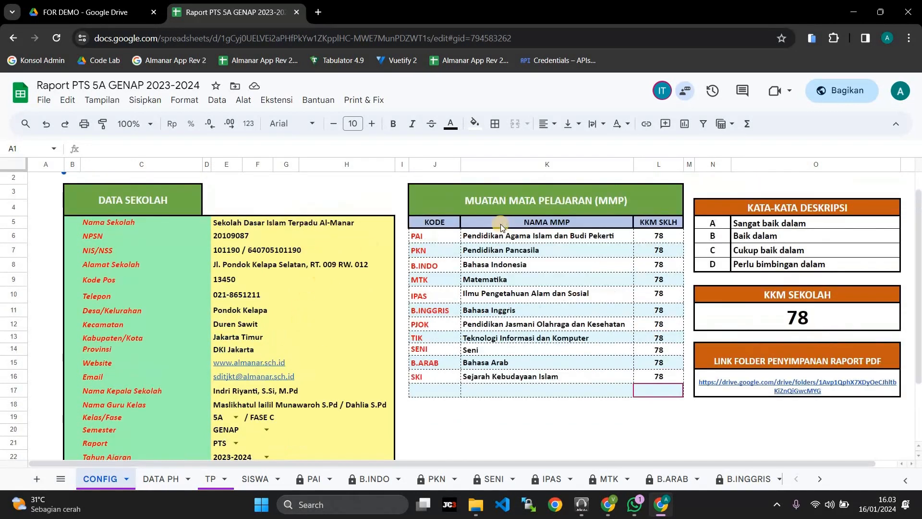
scroll(500, 224, up, 1)
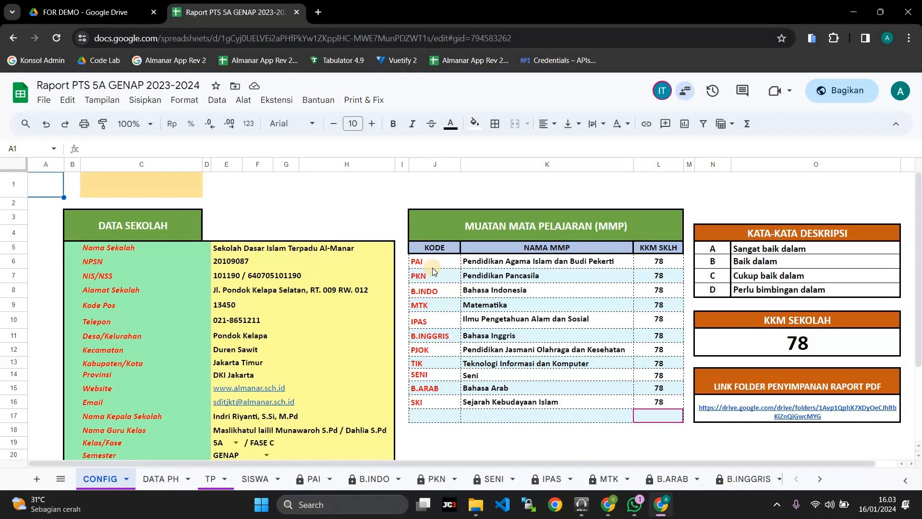
scroll(182, 355, down, 3)
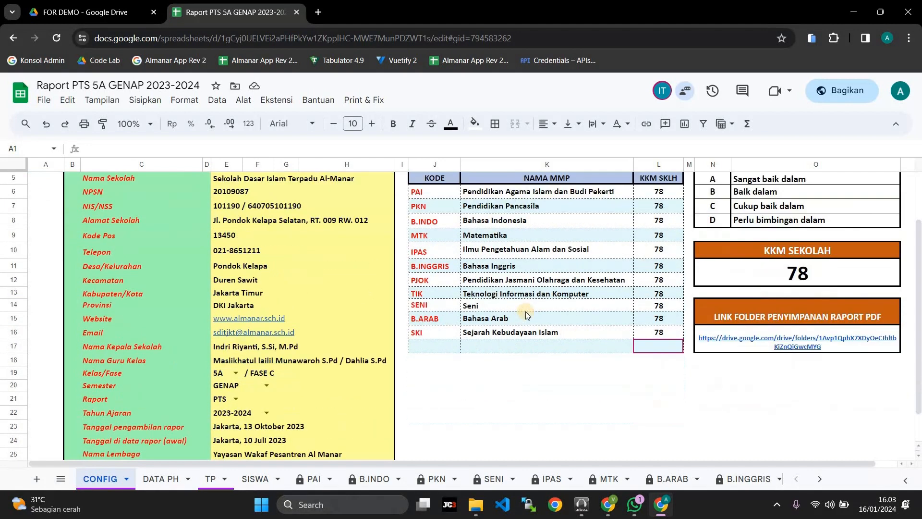
scroll(527, 315, up, 3)
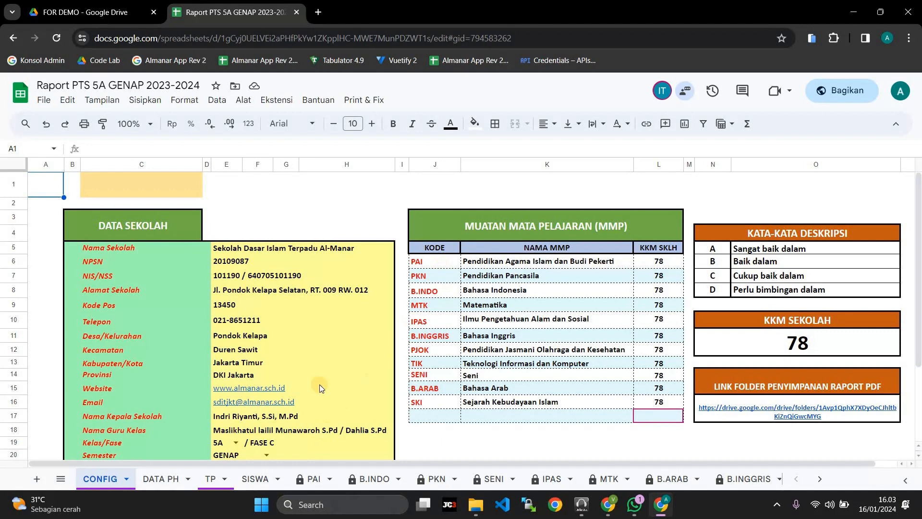
Switch the Kelas/Fase class in the school data to 1B and back to 5A.
scroll(275, 368, down, 1)
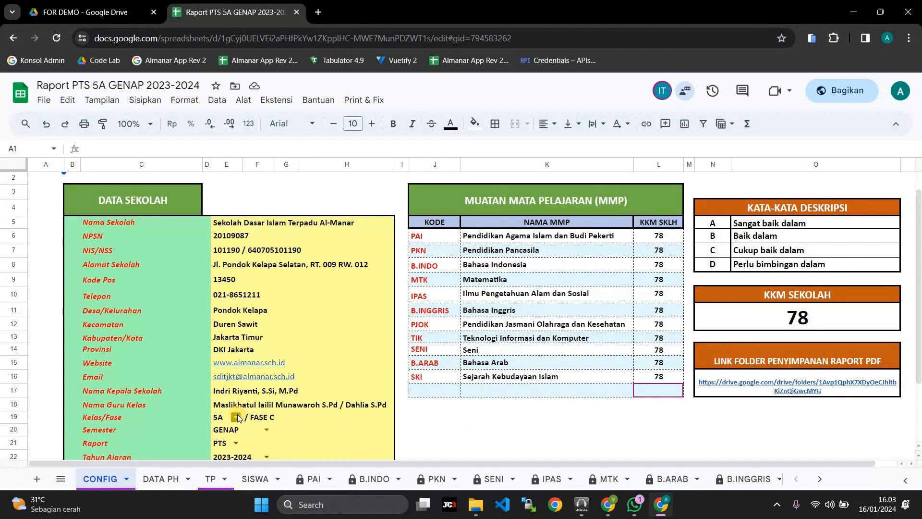
click(238, 416)
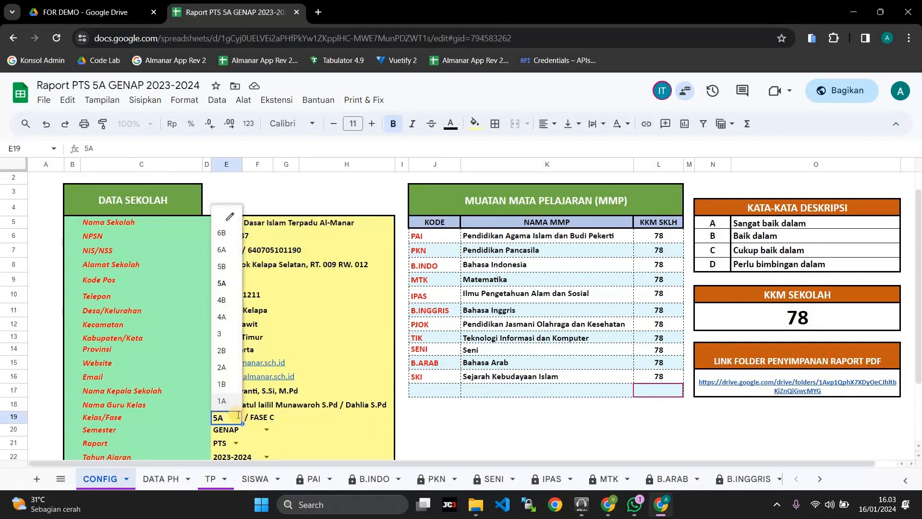
click(222, 388)
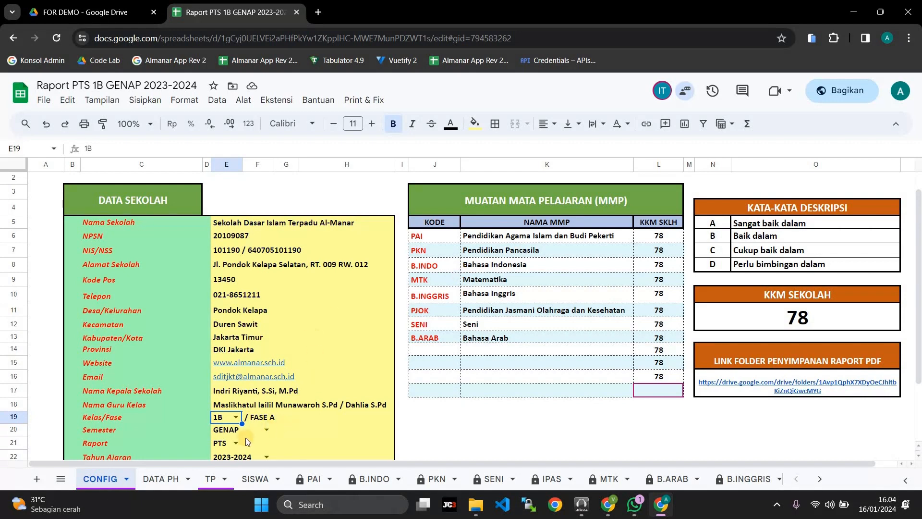
click(232, 417)
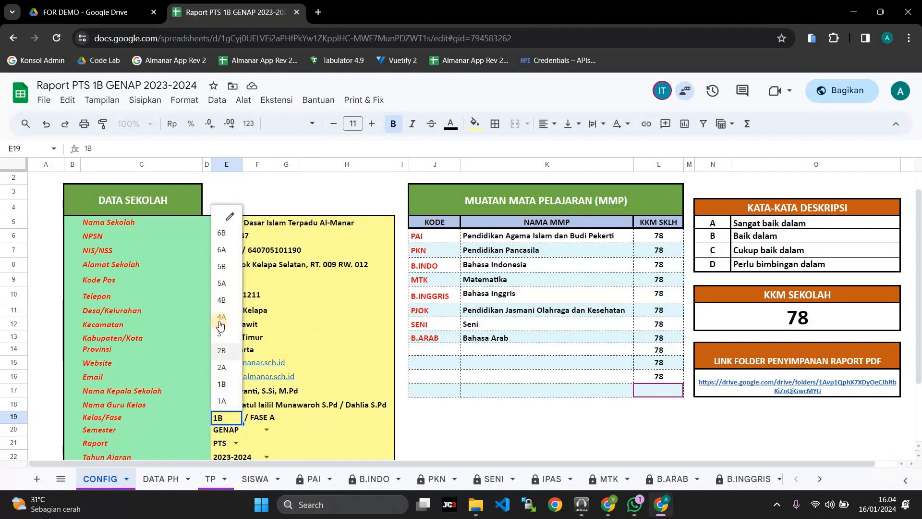
click(226, 286)
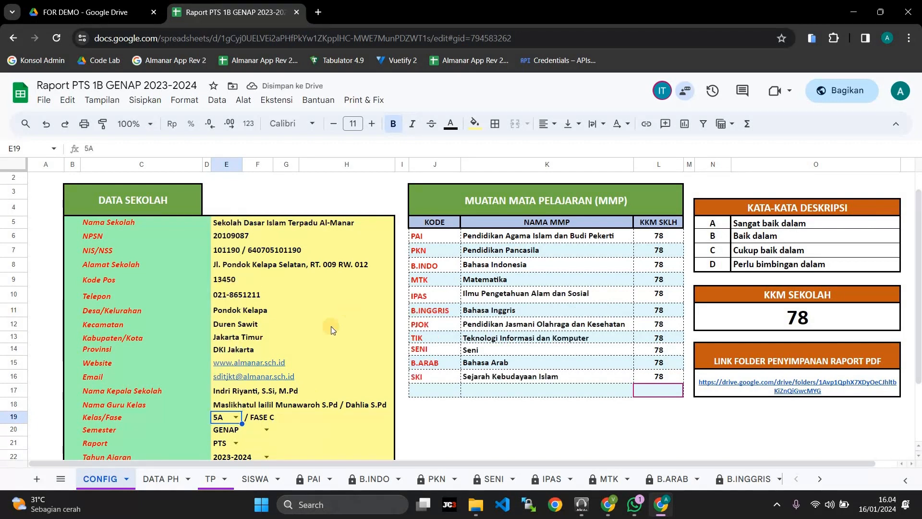
Choose PTS as the Raport type in the school data.
scroll(307, 349, down, 3)
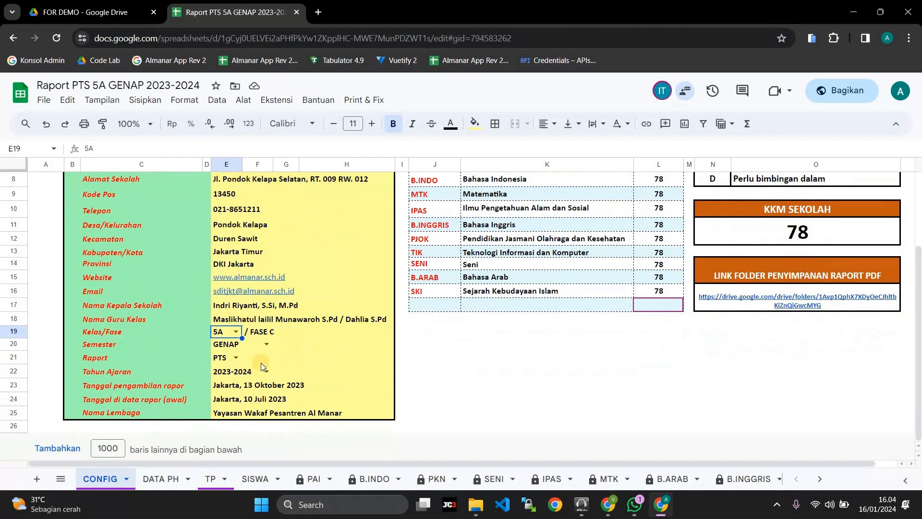
click(236, 358)
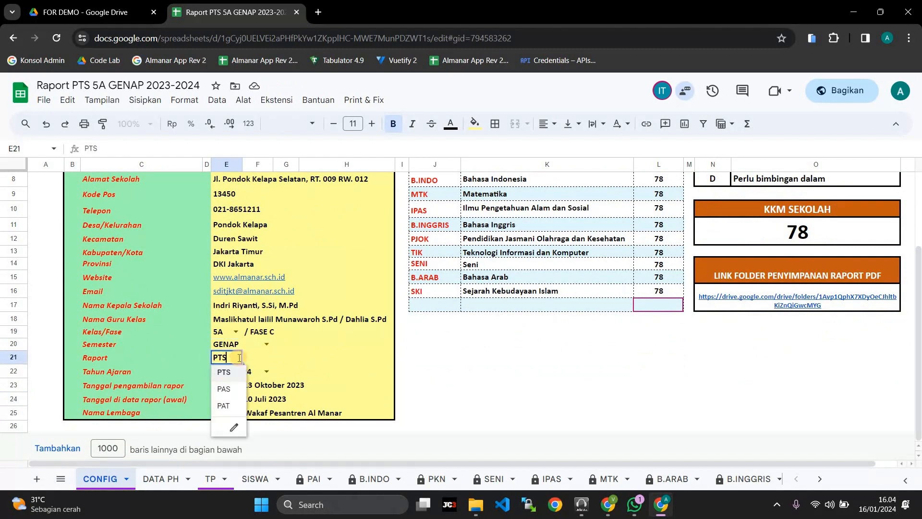
click(236, 373)
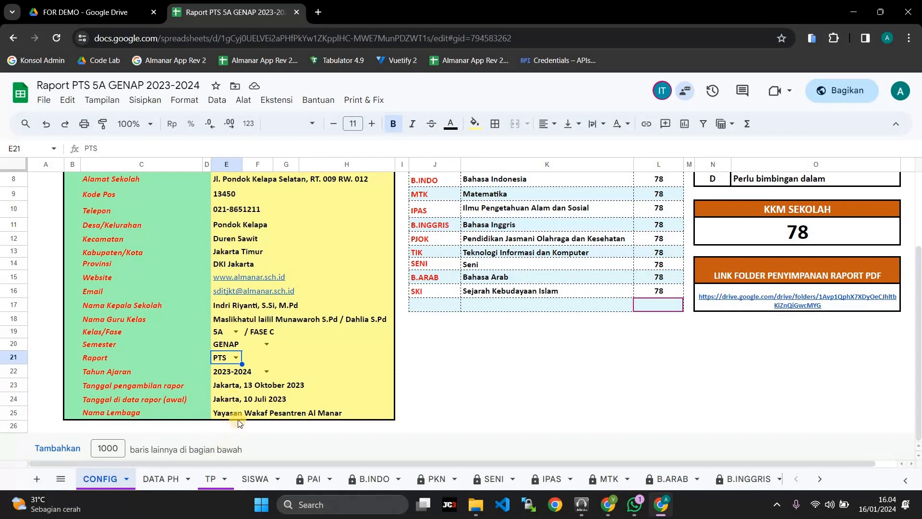
Examine the link to the report PDF storage folder on the CONFIG sheet and preview its target.
scroll(383, 407, up, 3)
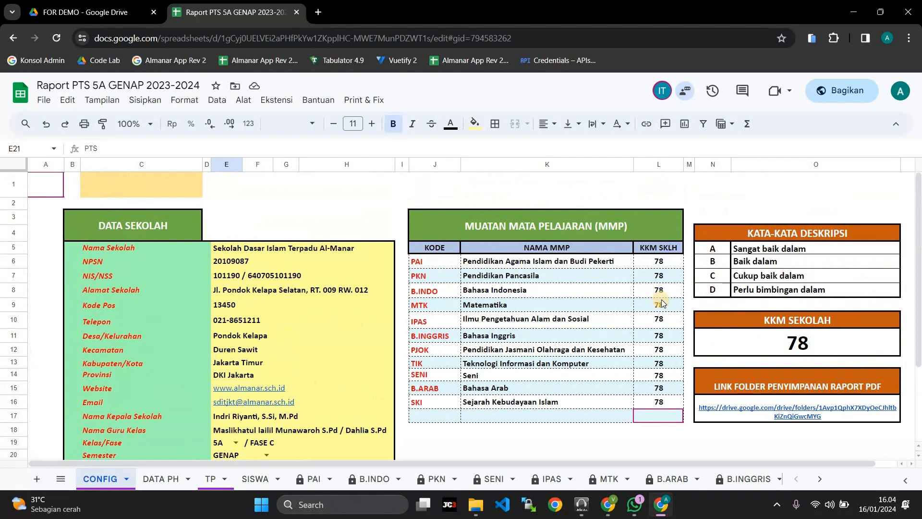
scroll(764, 363, down, 1)
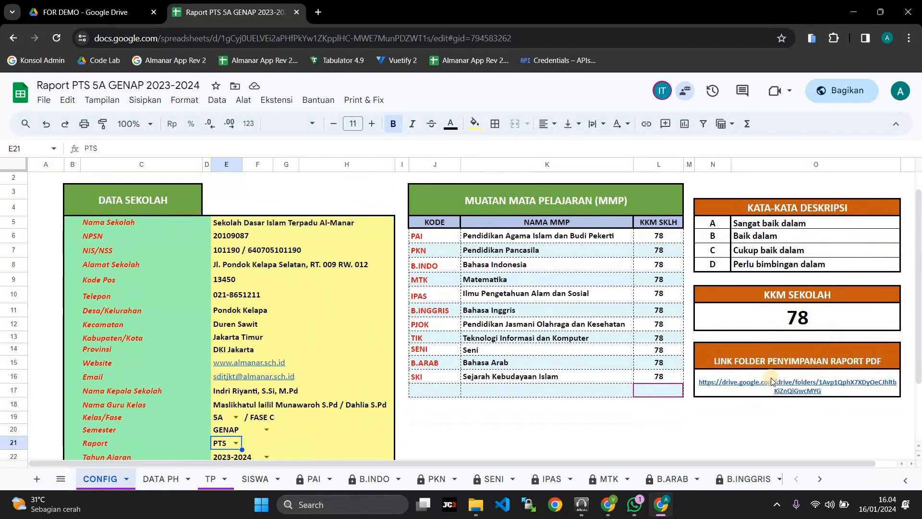
mouse_move(772, 381)
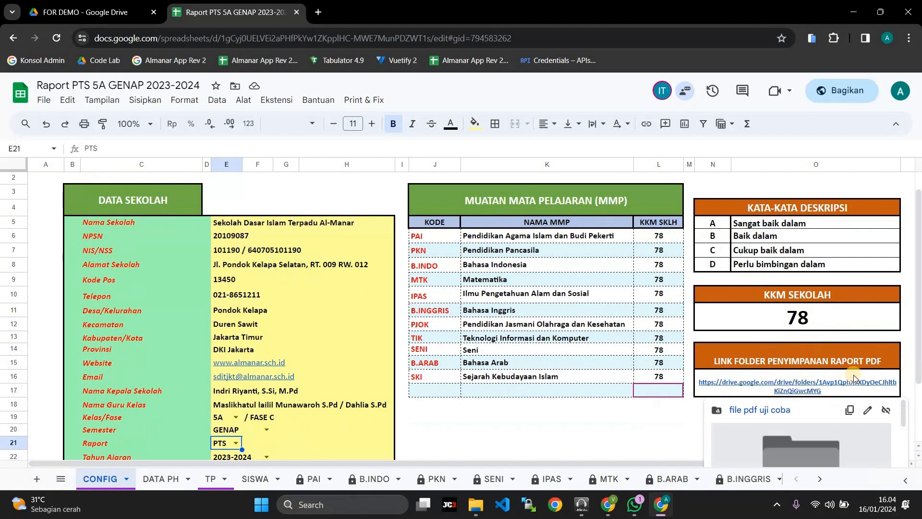
click(643, 423)
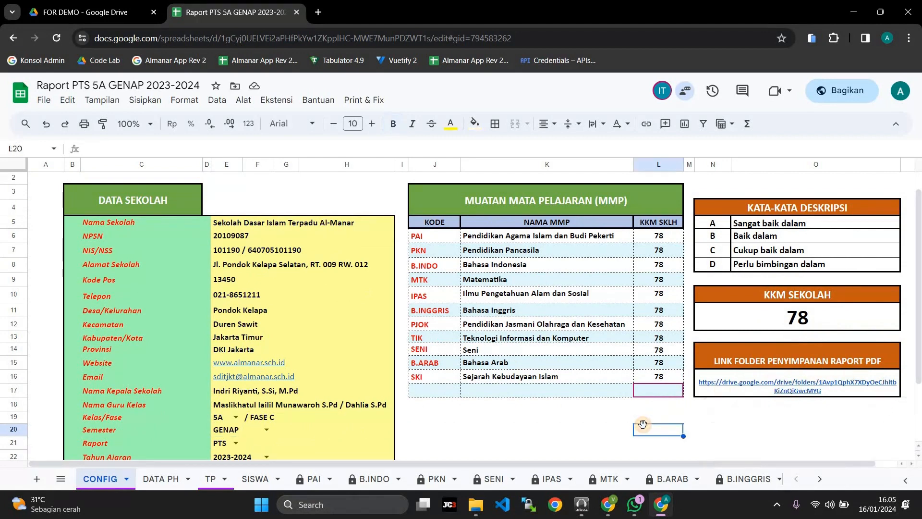
mouse_move(726, 392)
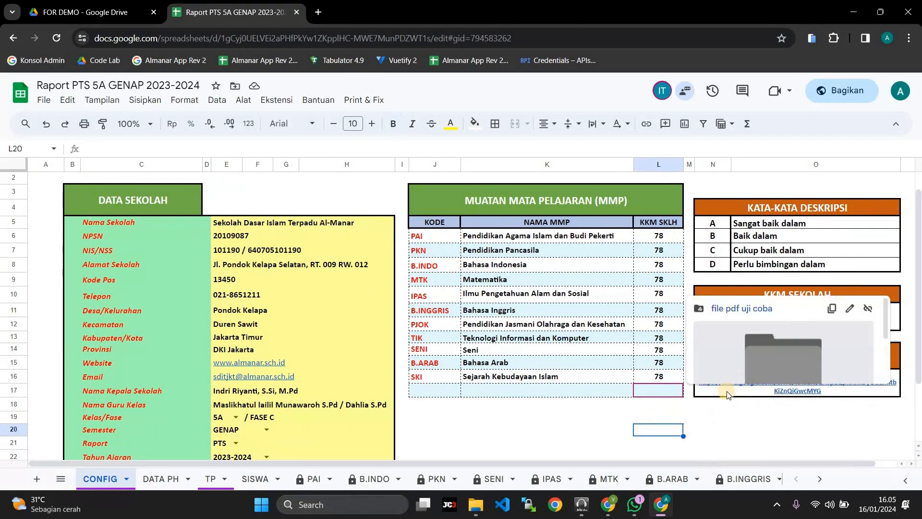
click(736, 430)
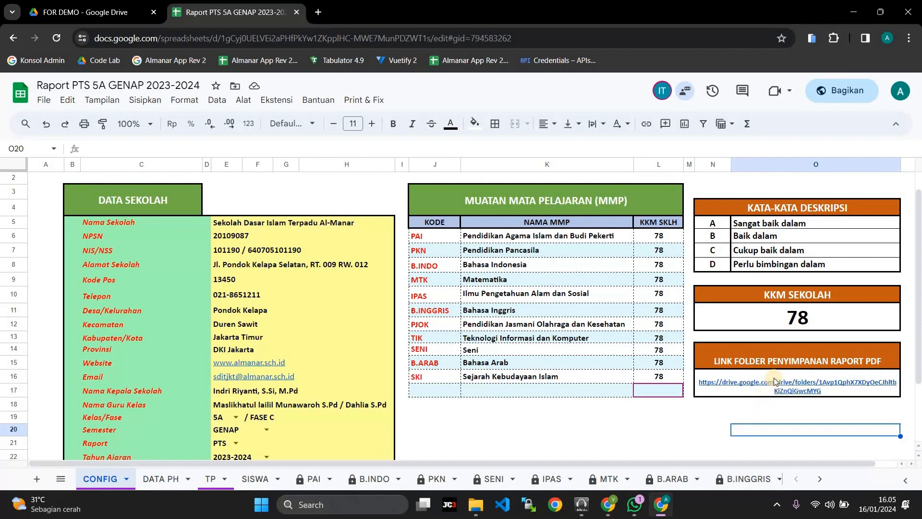
mouse_move(771, 383)
click(694, 418)
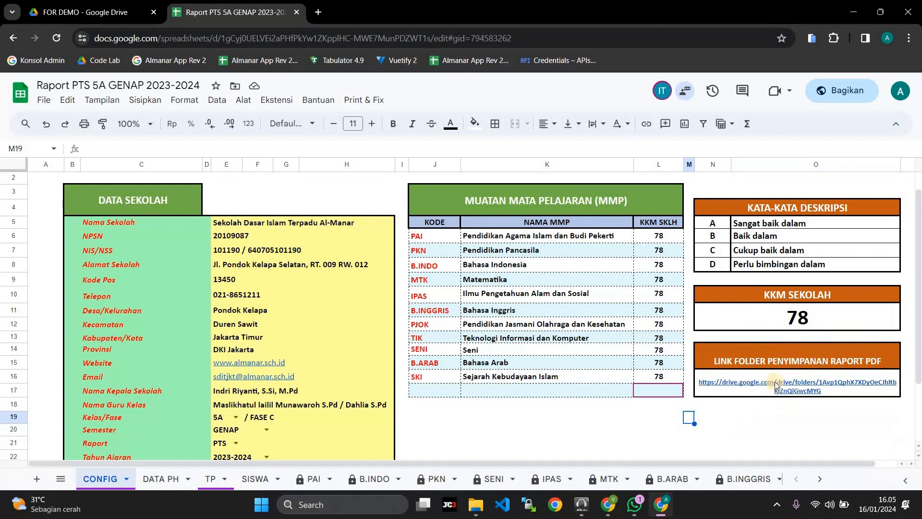
mouse_move(768, 384)
click(641, 432)
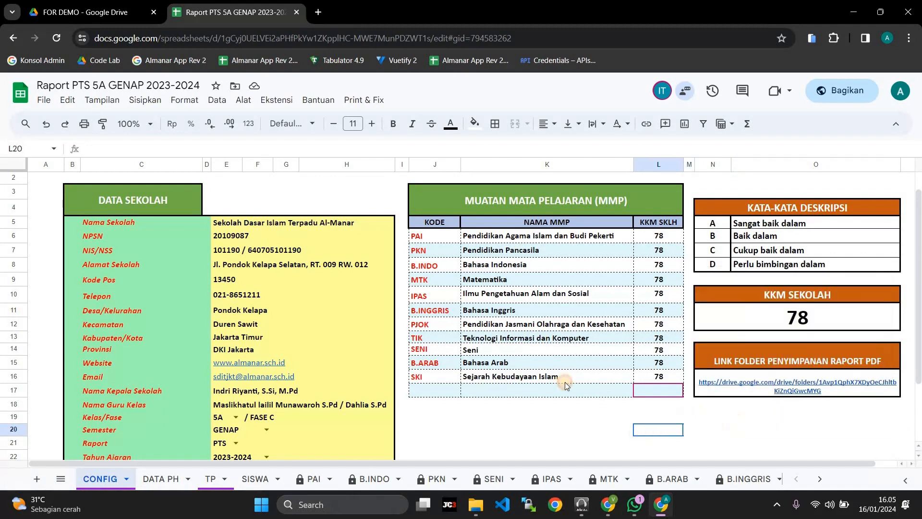
Switch to Google Drive and create a folder named RAPORT FORMAT PDF inside the FOR DEMO folder.
click(101, 14)
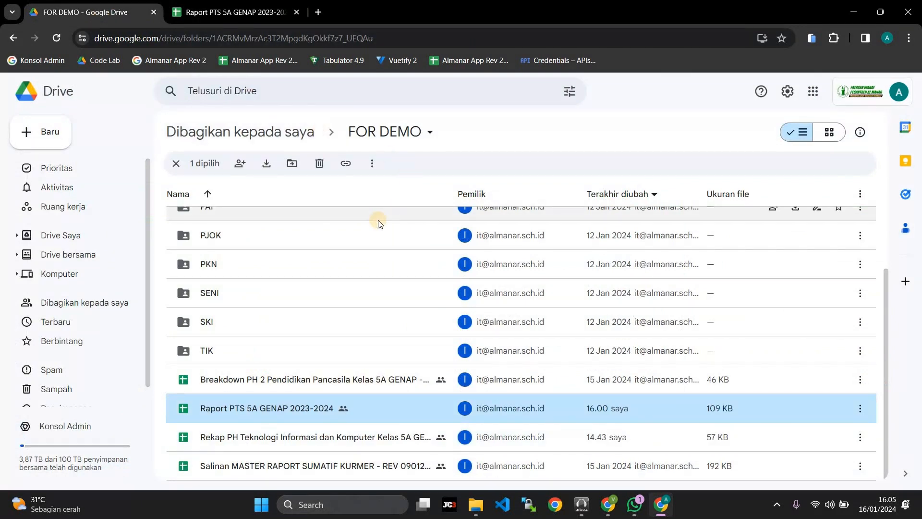
scroll(360, 255, up, 3)
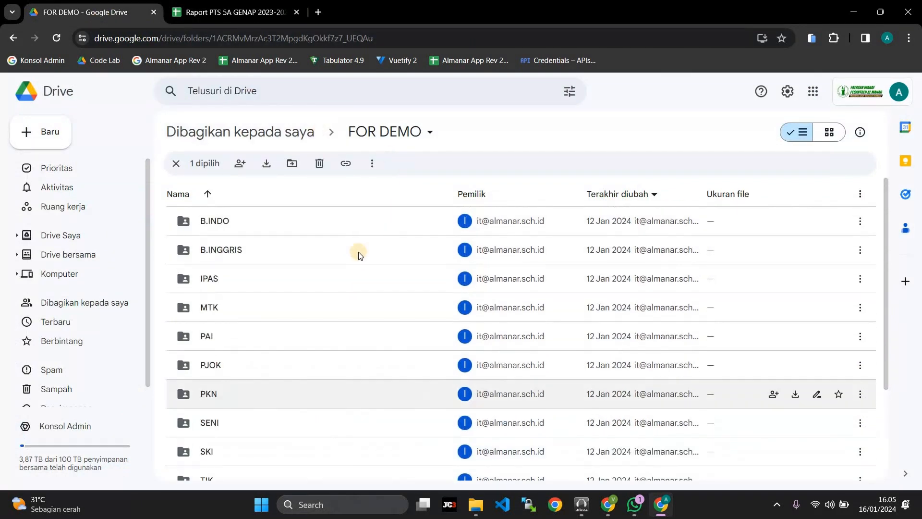
click(55, 141)
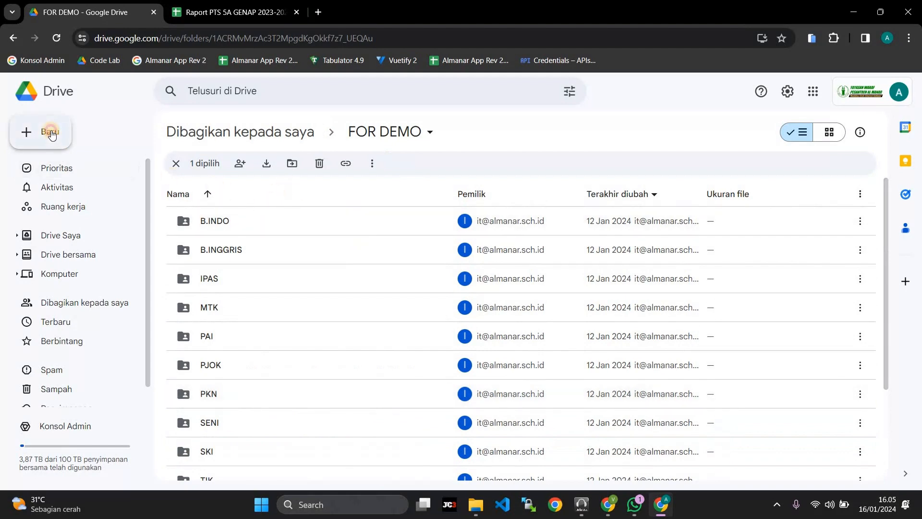
click(117, 134)
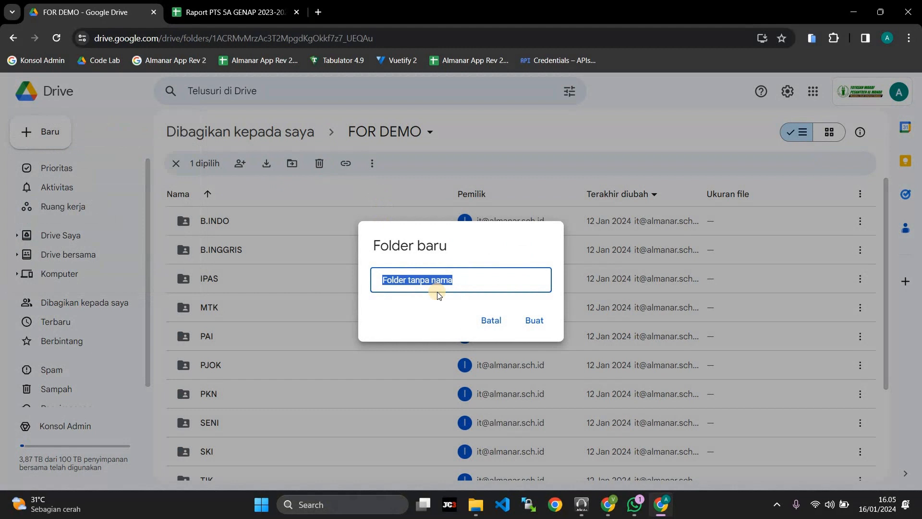
text(RAPORT)
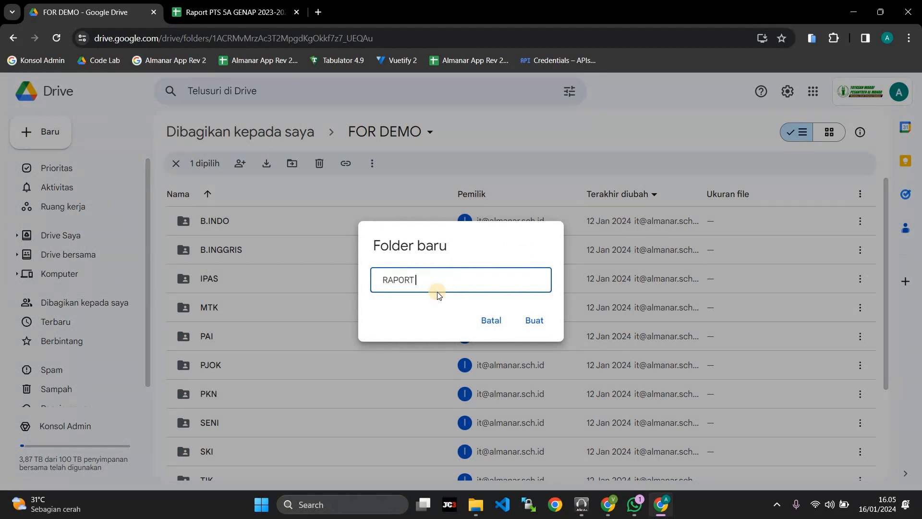
text( FORMAT PDF)
key(Return)
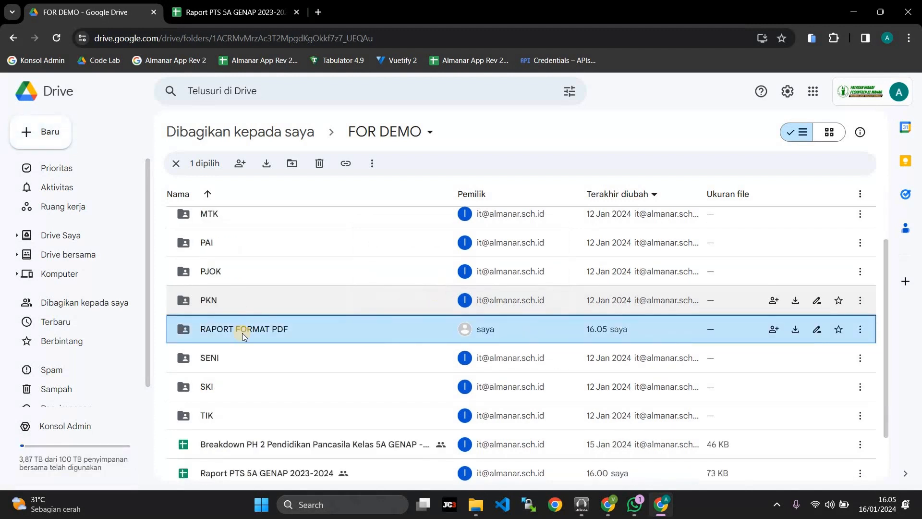
Copy the share link of the RAPORT FORMAT PDF folder in Google Drive.
click(307, 381)
click(270, 330)
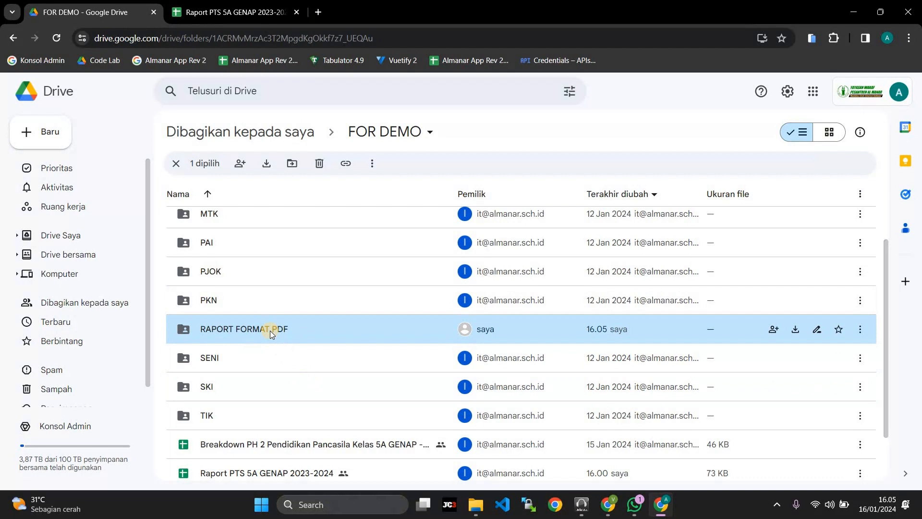
click(264, 328)
right_click(265, 331)
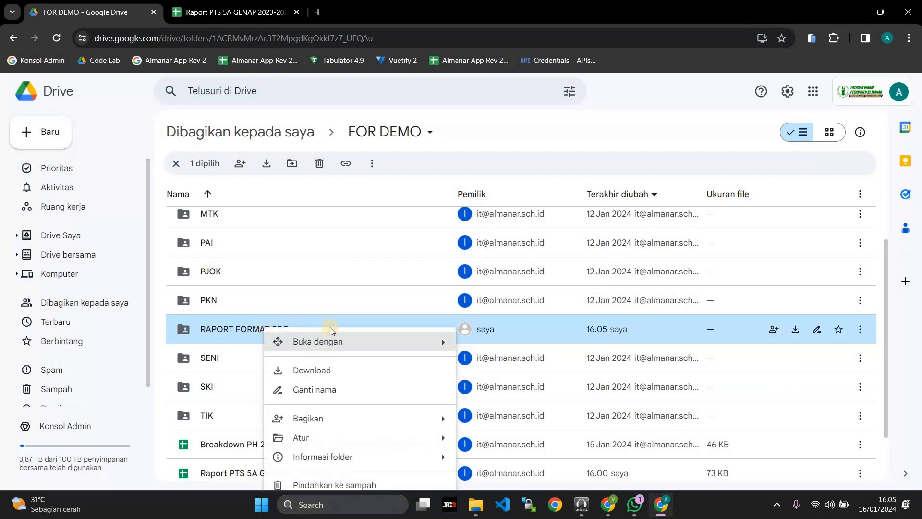
mouse_move(383, 423)
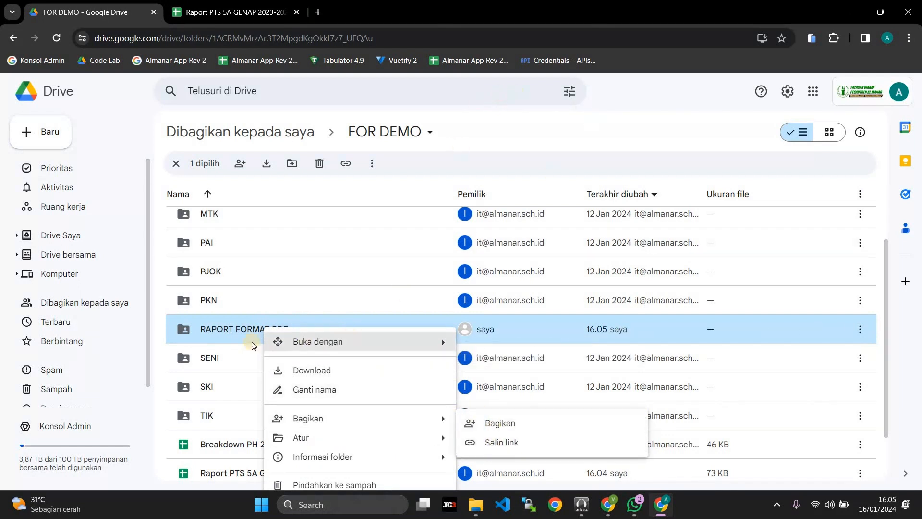
click(223, 328)
right_click(223, 328)
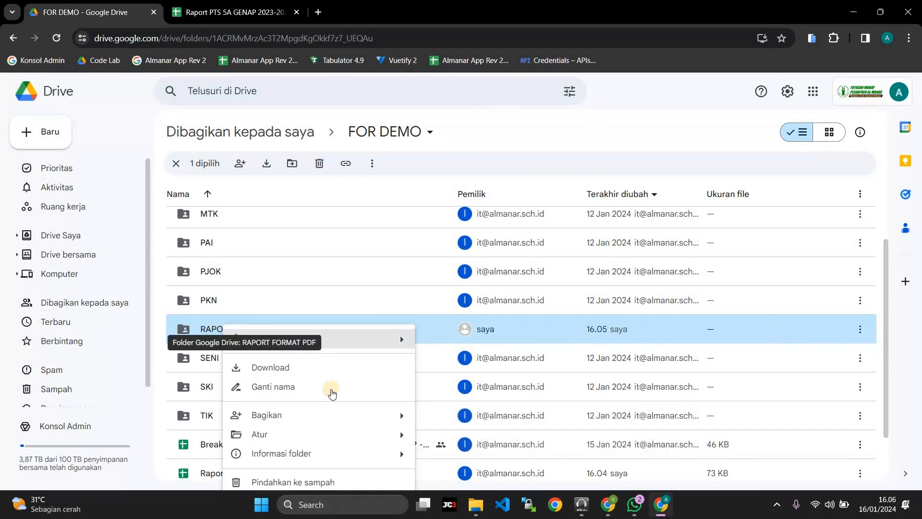
mouse_move(344, 418)
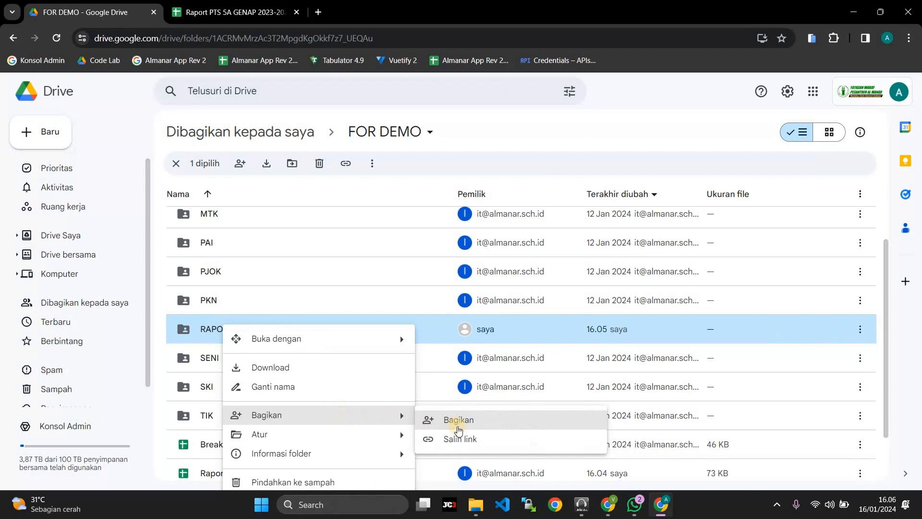
click(452, 438)
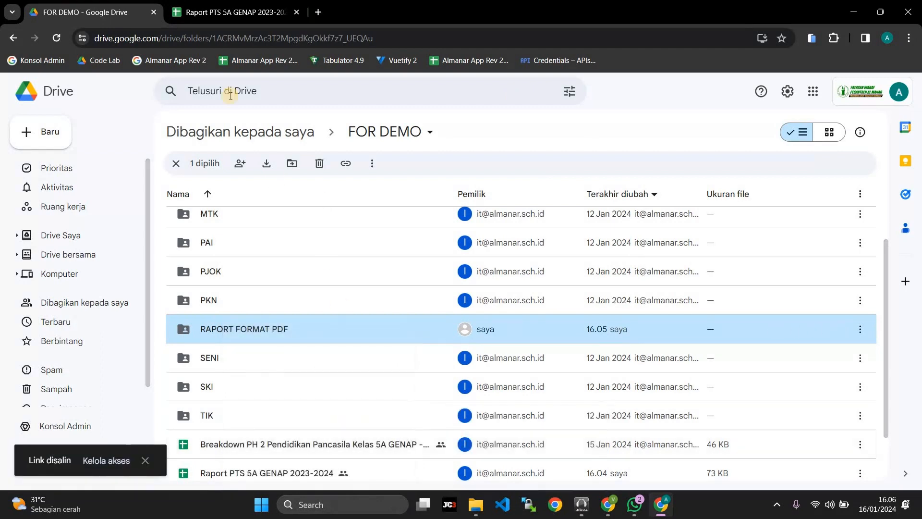
Switch to the report spreadsheet and replace the LINK FOLDER PENYIMPANAN RAPORT PDF entry on the CONFIG sheet with the copied folder link.
click(225, 11)
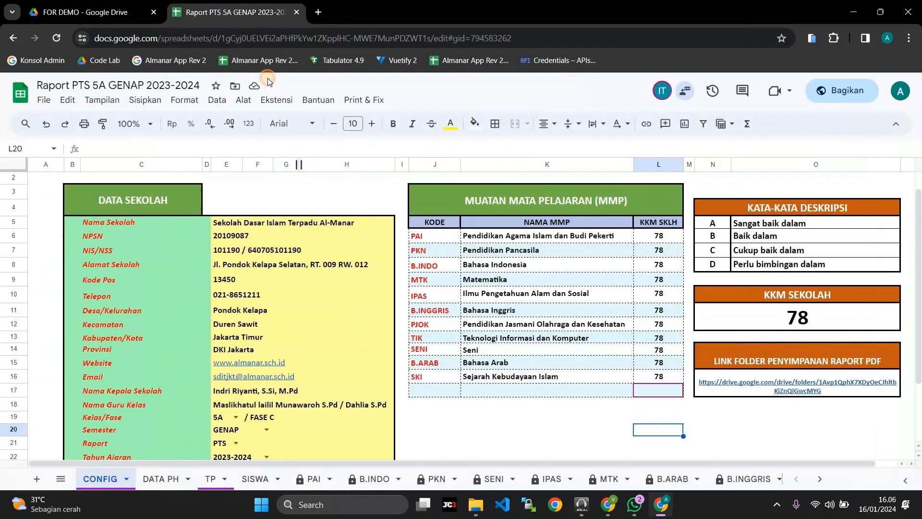
click(742, 384)
key(Delete)
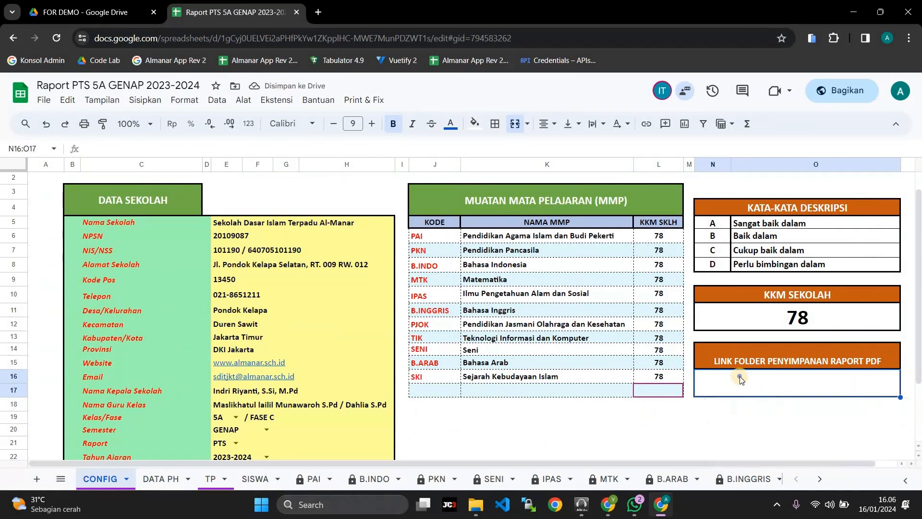
right_click(739, 376)
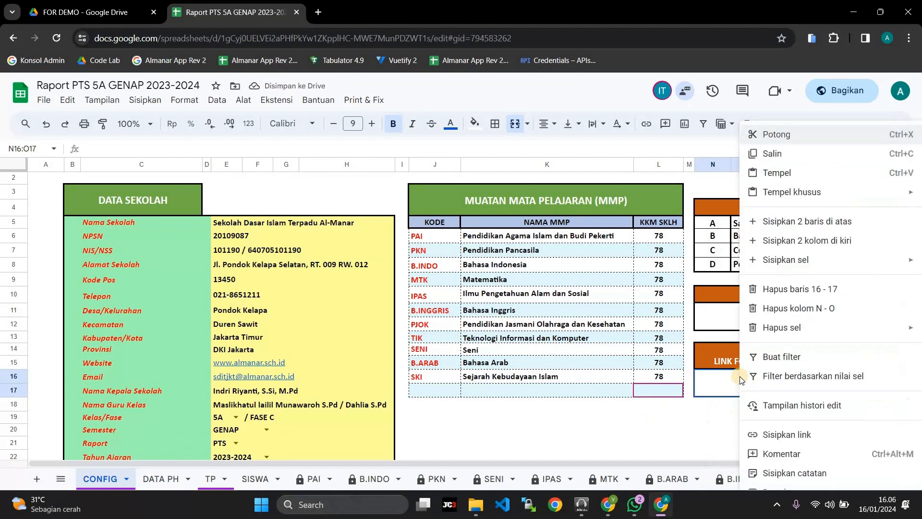
click(789, 187)
click(748, 416)
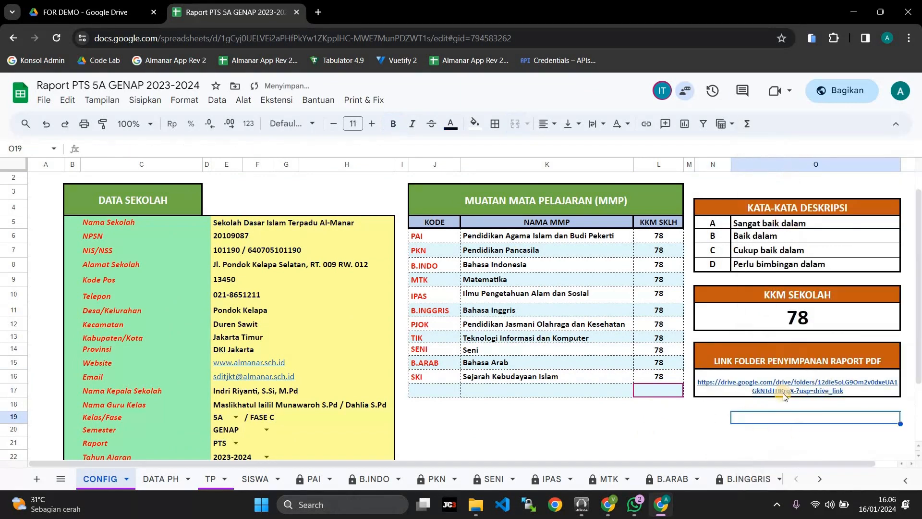
mouse_move(779, 391)
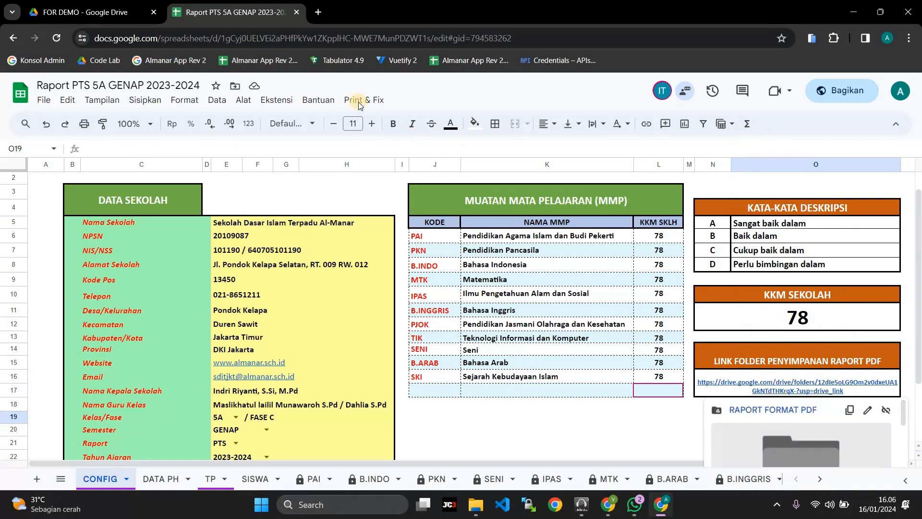
Check the folder in Google Drive, return to the report spreadsheet and open the DATA PH sheet.
click(114, 7)
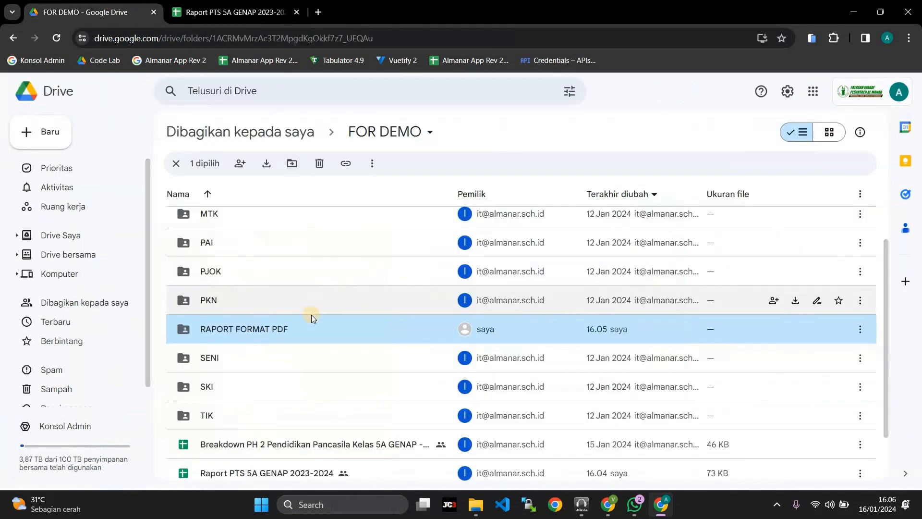
click(231, 9)
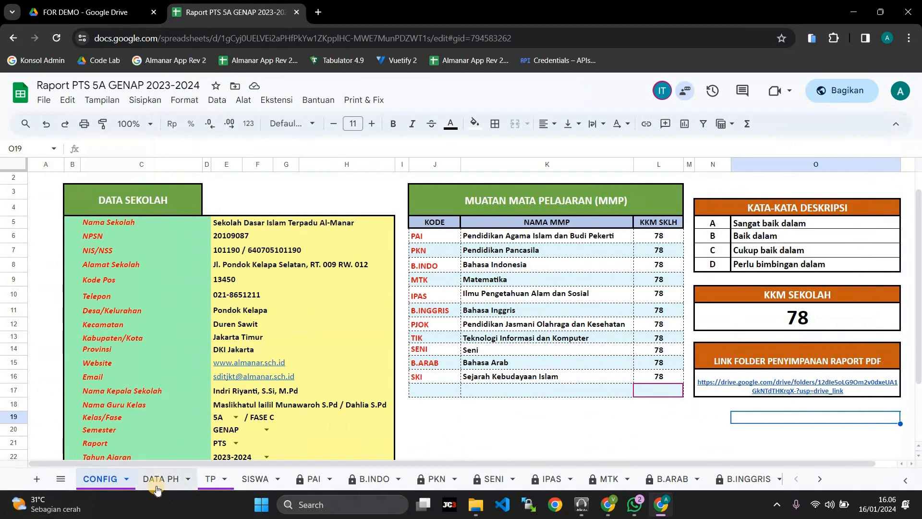
click(810, 320)
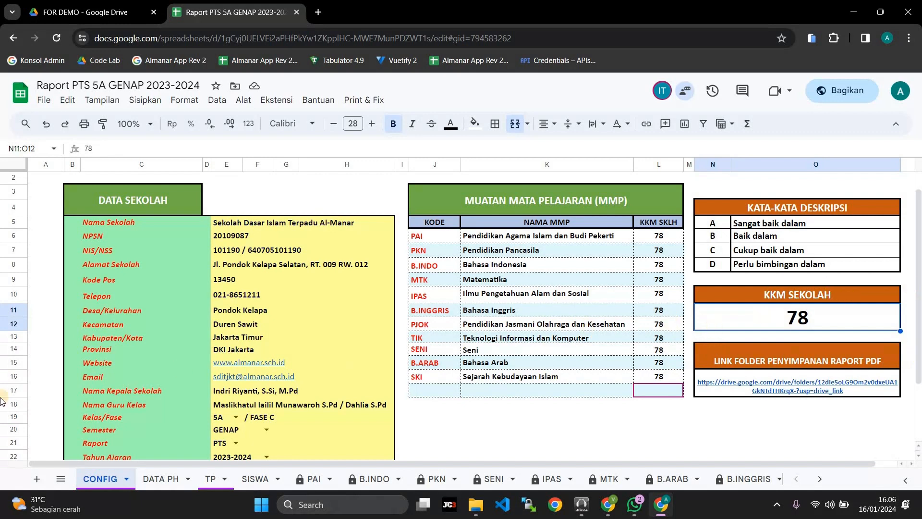
click(160, 482)
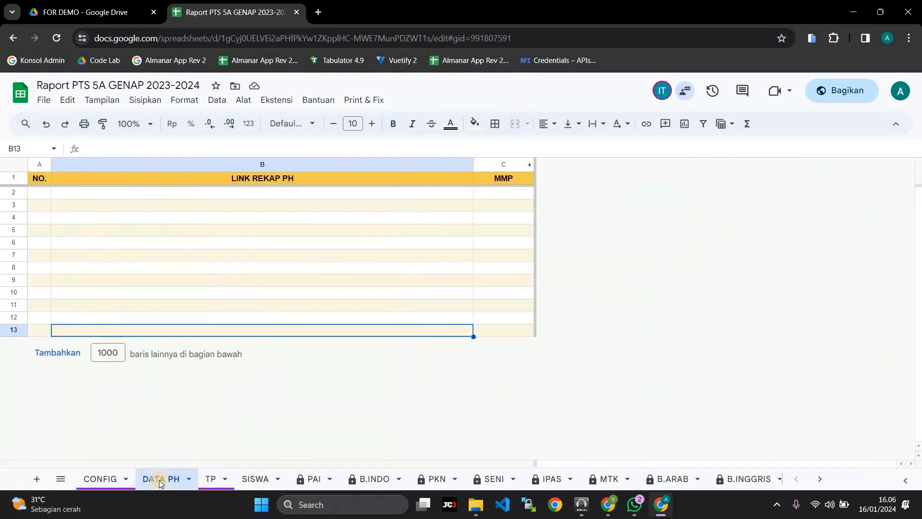
click(503, 292)
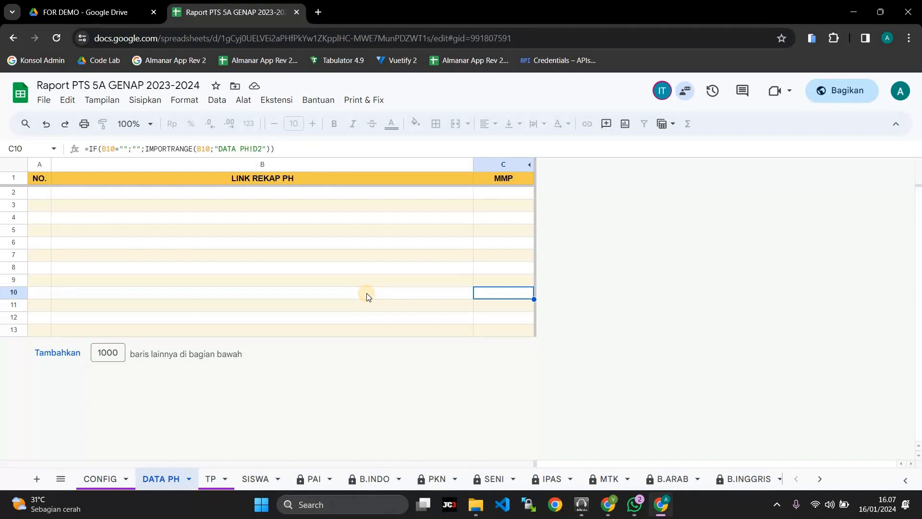
Switch to Google Drive and open the Rekap PH Bahasa Indonesia Kelas 5A GENAP - 2023-2024 spreadsheet from the B.INDO folder.
click(67, 13)
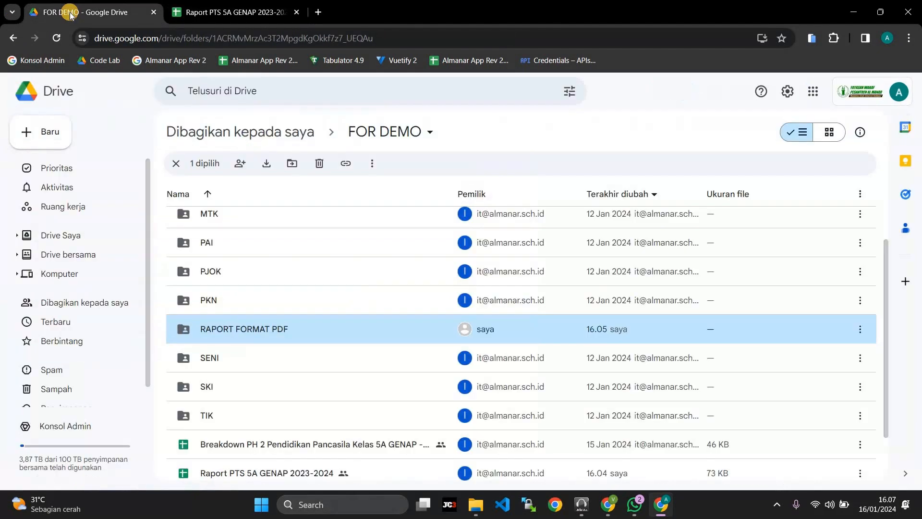
scroll(318, 260, up, 2)
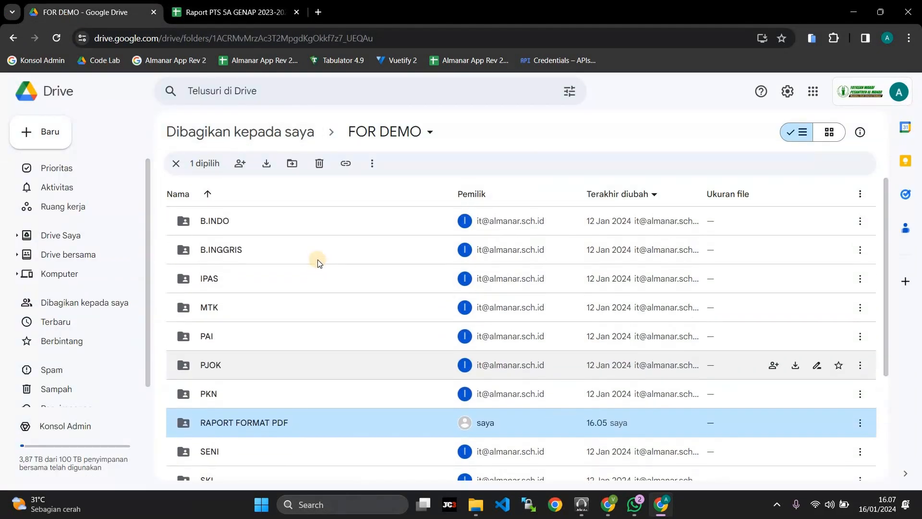
scroll(318, 259, down, 3)
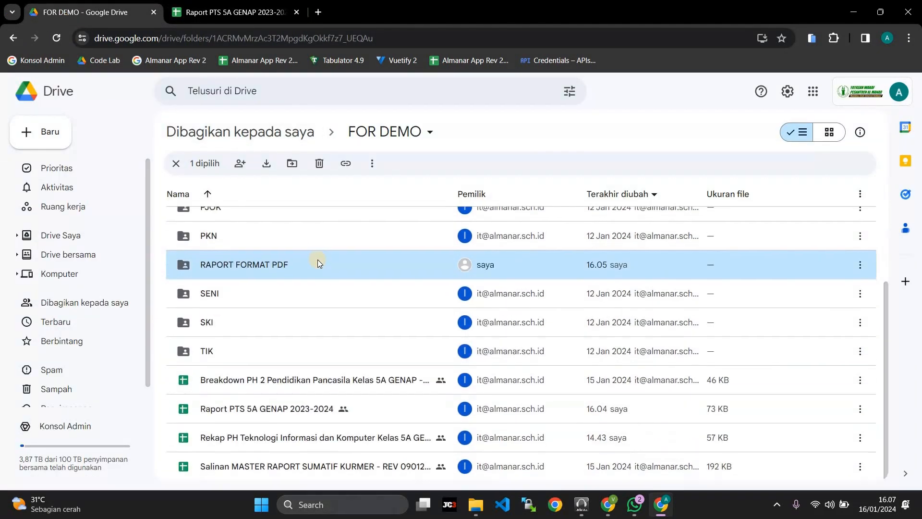
scroll(318, 259, up, 3)
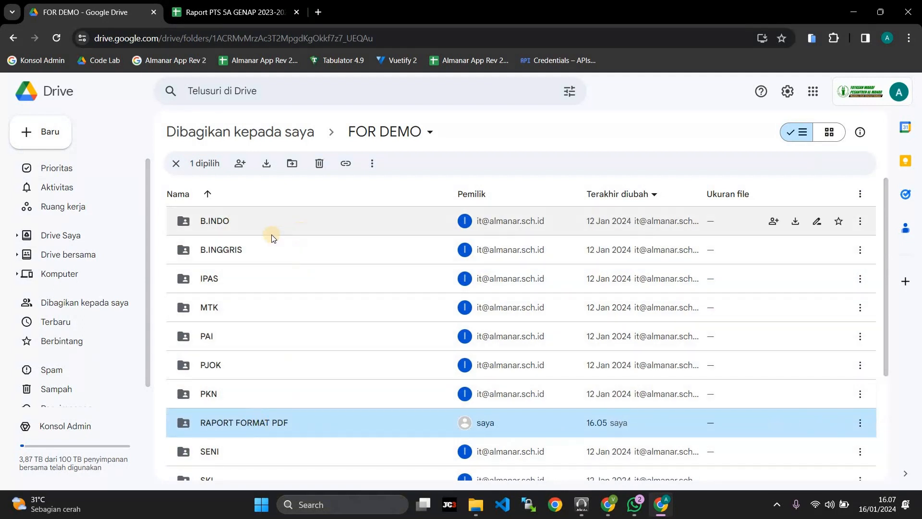
double_click(254, 216)
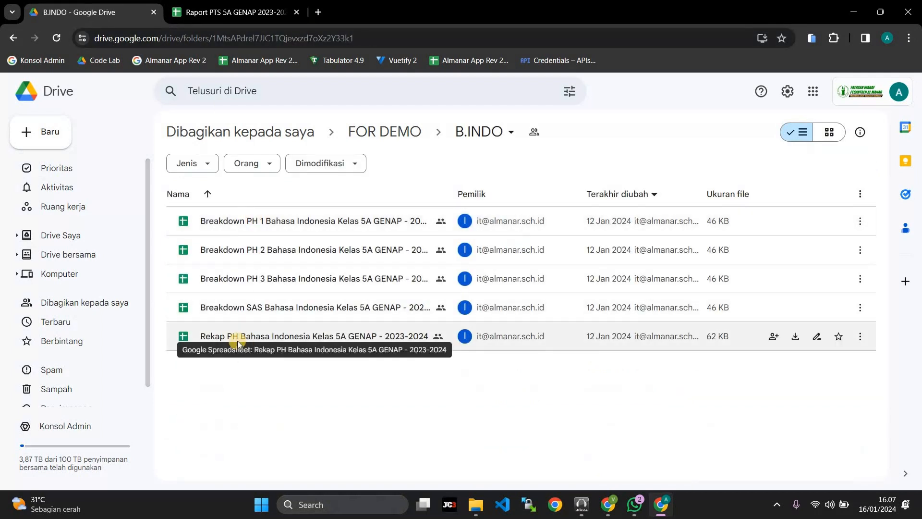
click(269, 339)
double_click(269, 339)
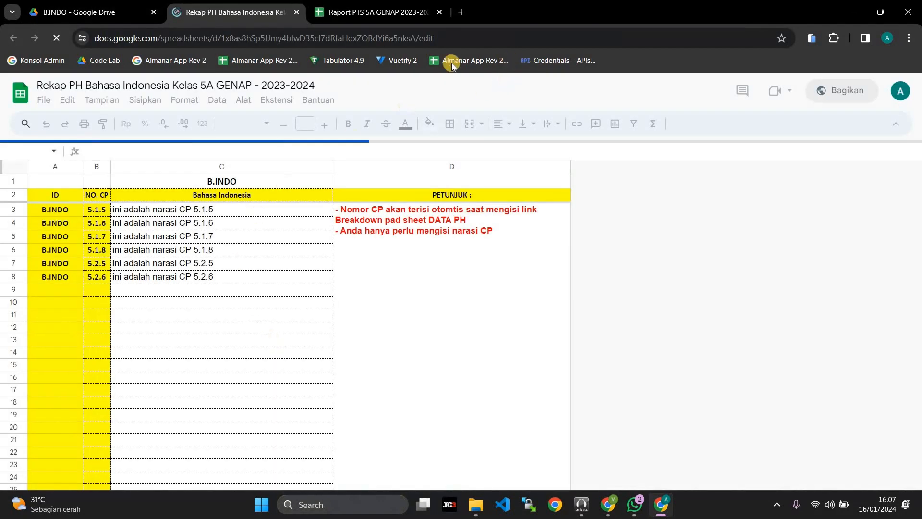
Copy the full web address of the Rekap PH Bahasa Indonesia spreadsheet.
click(459, 44)
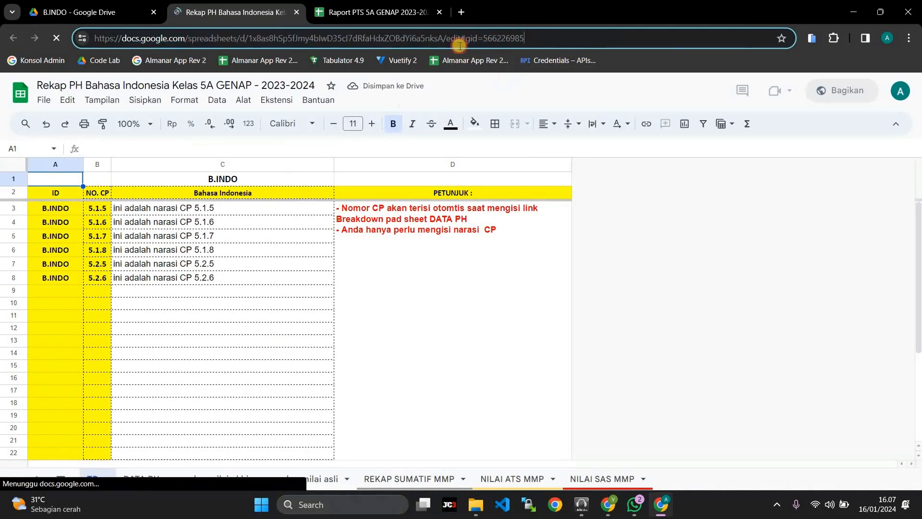
drag(458, 43, 83, 39)
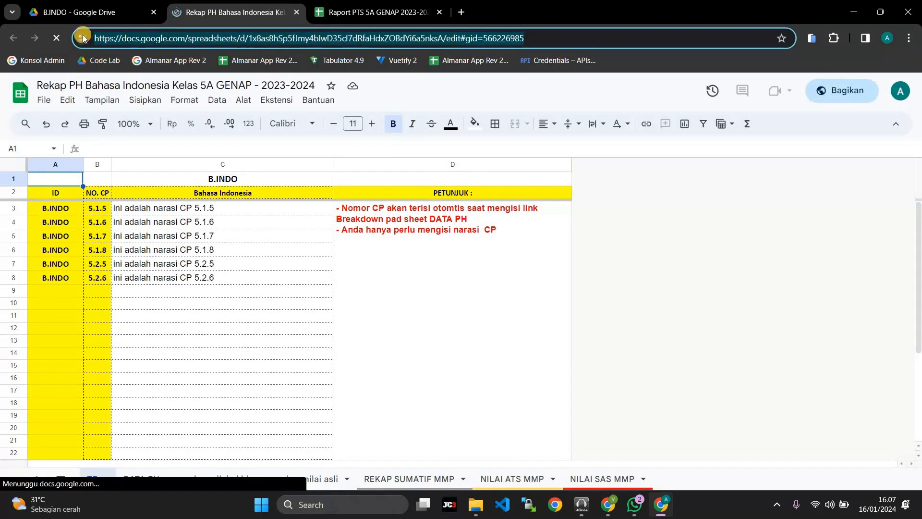
right_click(193, 39)
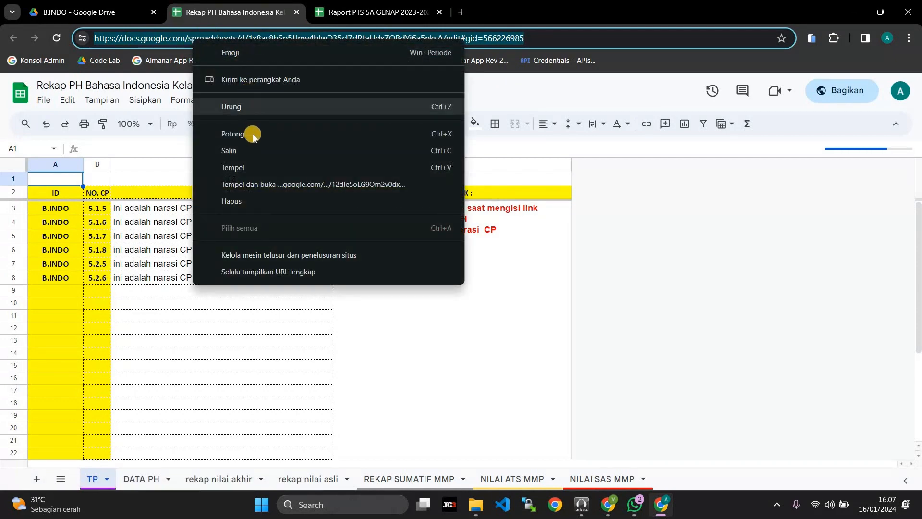
click(247, 151)
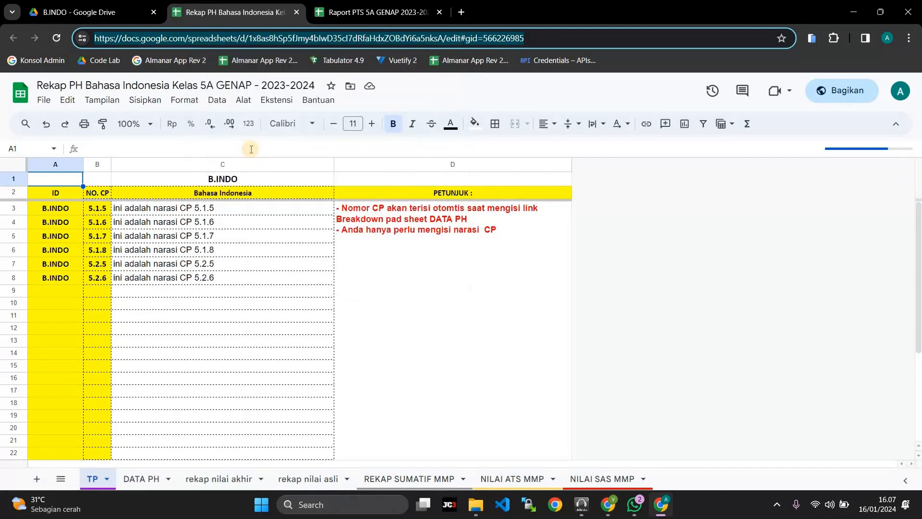
Paste the copied address into cell B2 under LINK REKAP PH on the report's DATA PH sheet and check its MMP cell.
click(359, 13)
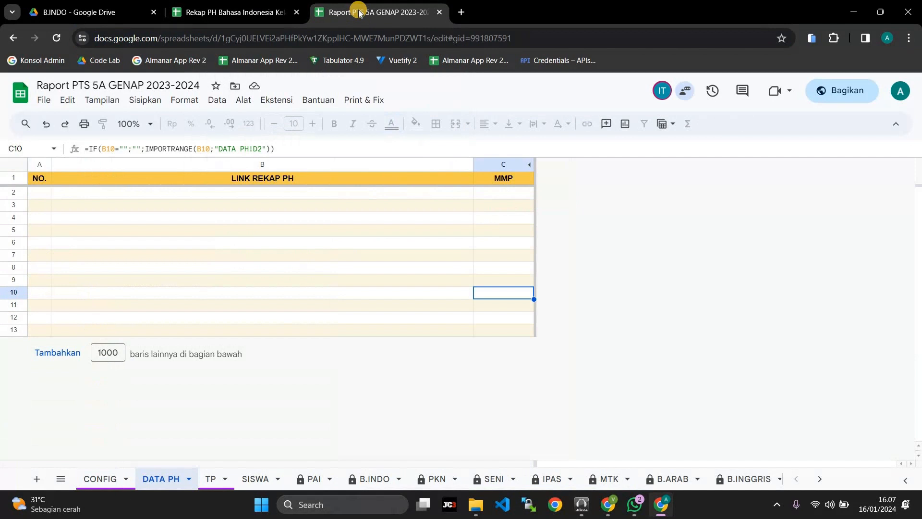
right_click(192, 194)
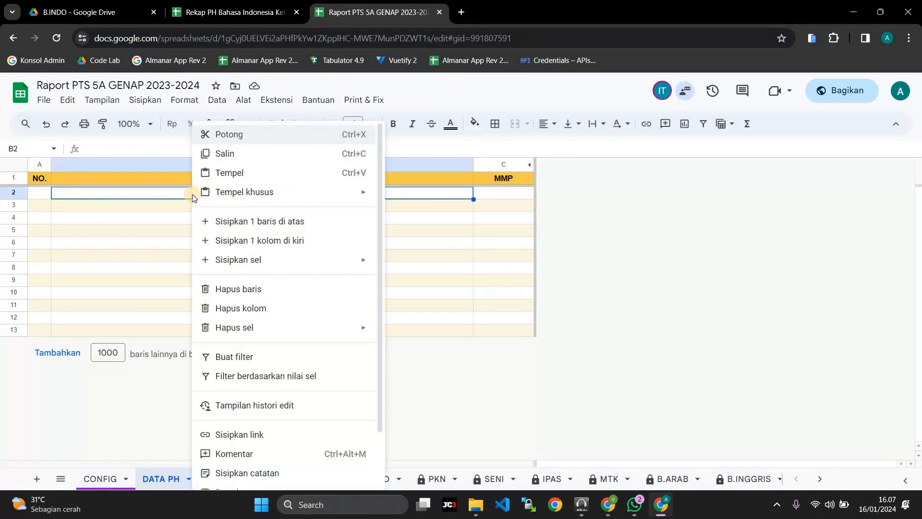
click(247, 173)
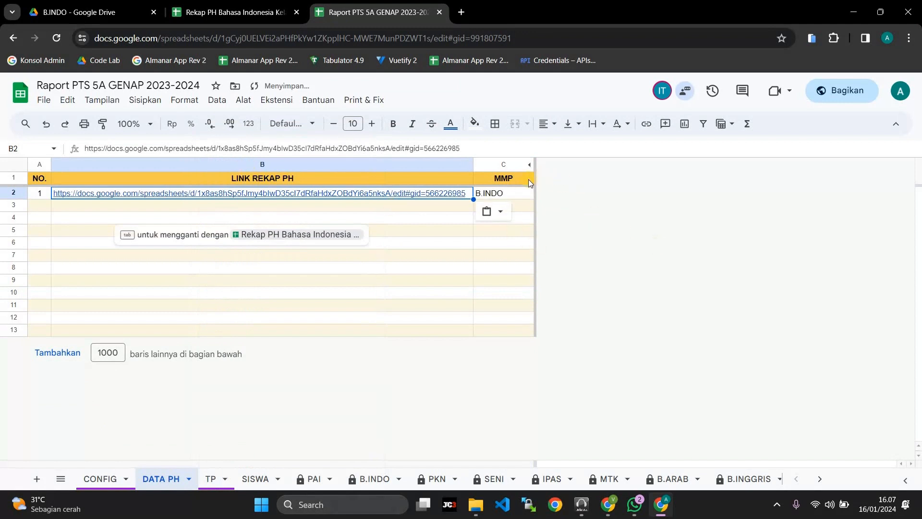
click(503, 230)
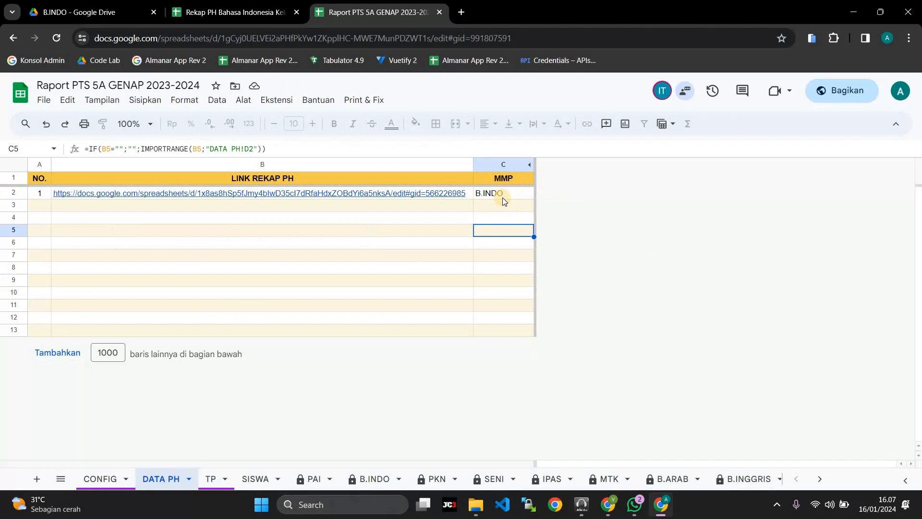
click(499, 194)
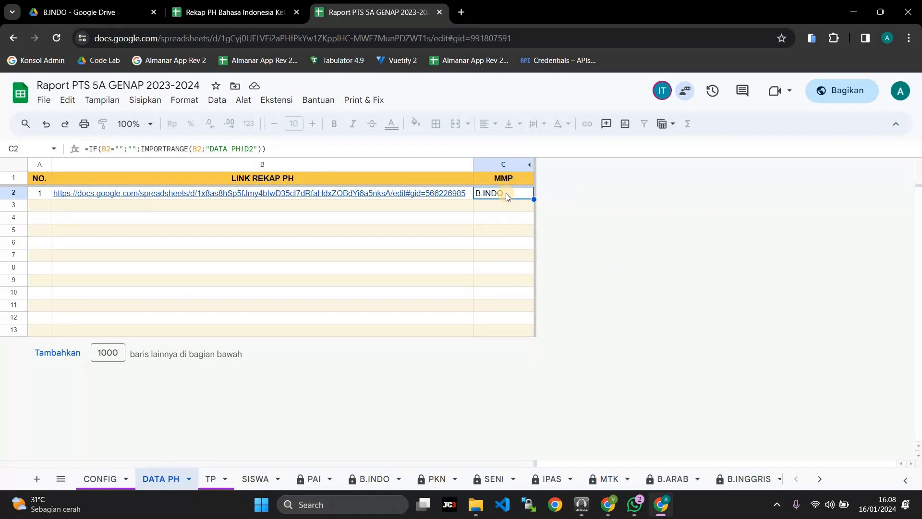
Close the Rekap PH Bahasa Indonesia spreadsheet and open the B.INGGRIS folder inside FOR DEMO in Google Drive.
click(304, 255)
click(235, 12)
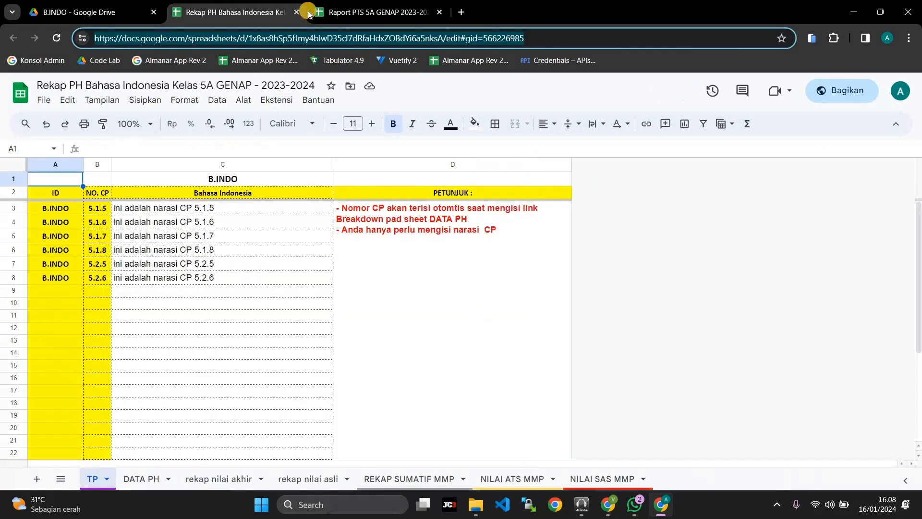
click(295, 12)
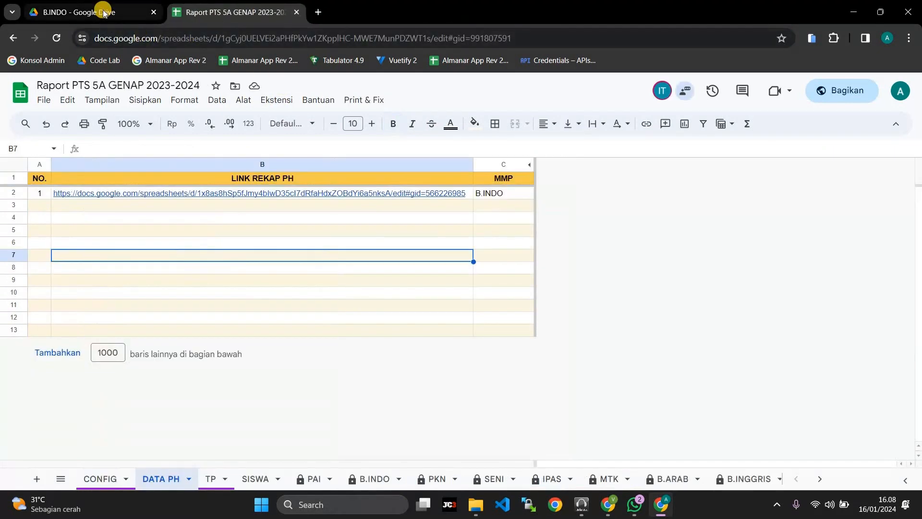
click(107, 14)
click(365, 131)
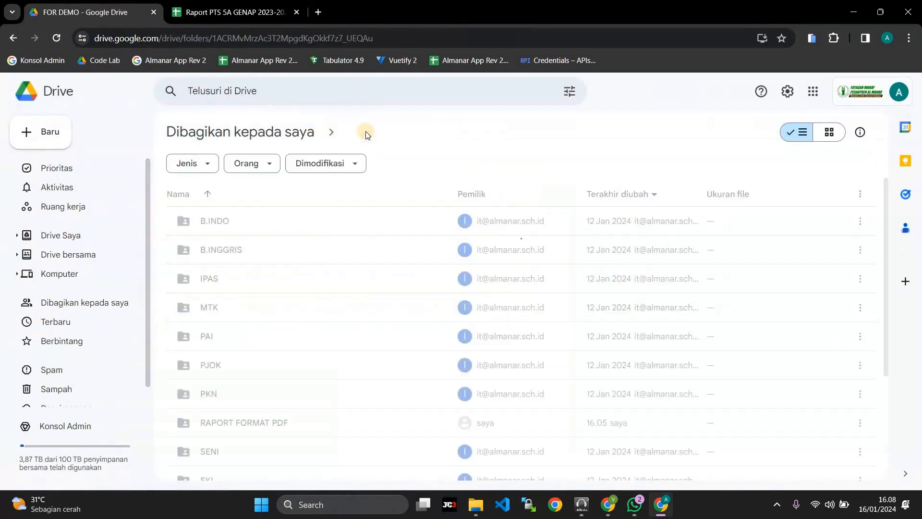
double_click(244, 251)
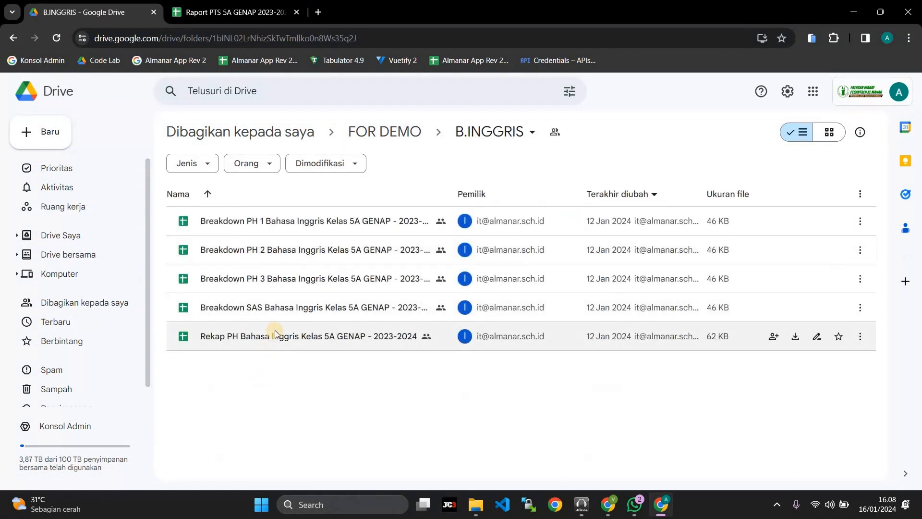
Open the Rekap PH Bahasa Inggris Kelas 5A GENAP - 2023-2024 spreadsheet and copy its full web address.
double_click(272, 337)
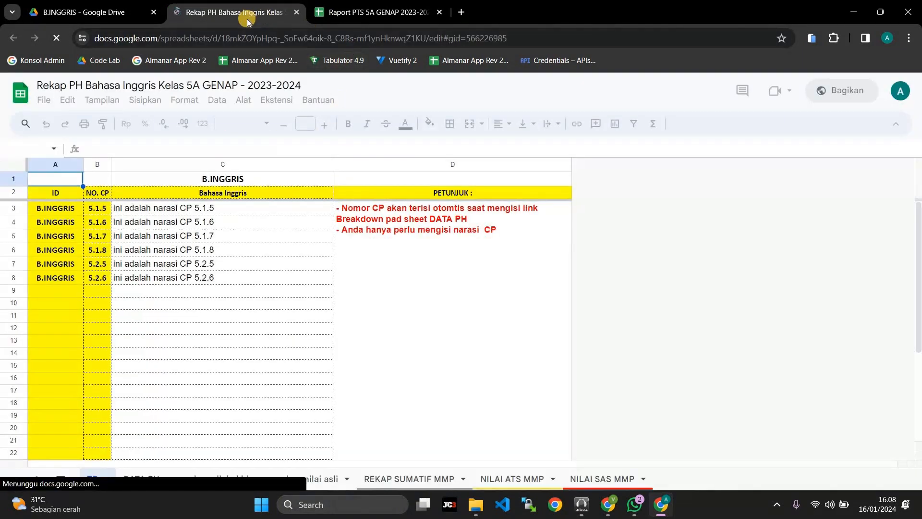
click(529, 40)
key(ctrl+c)
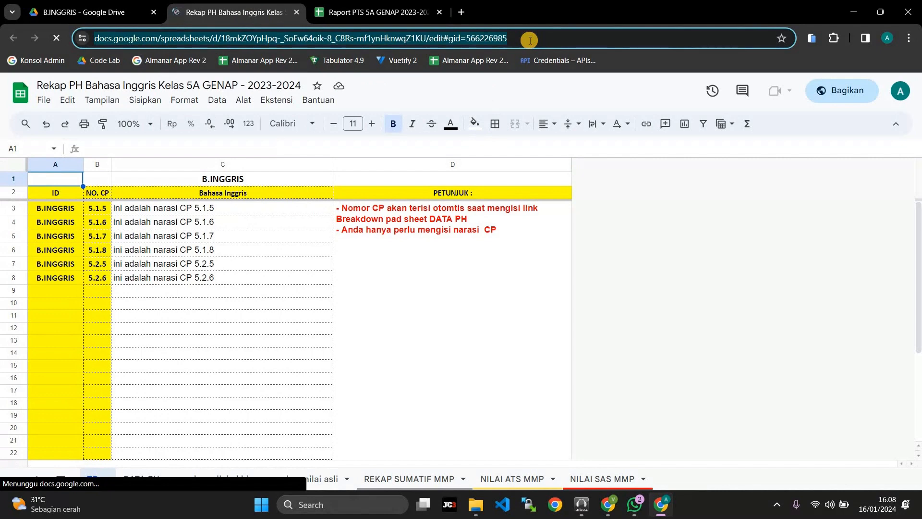
Paste the copied Bahasa Inggris address into cell B3 under LINK REKAP PH on the report's DATA PH sheet.
click(369, 12)
click(308, 207)
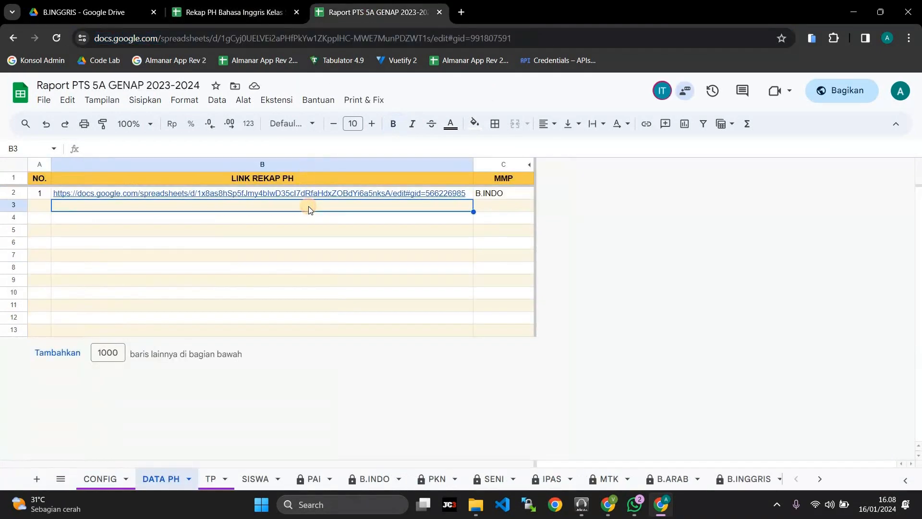
key(ctrl+v)
click(330, 273)
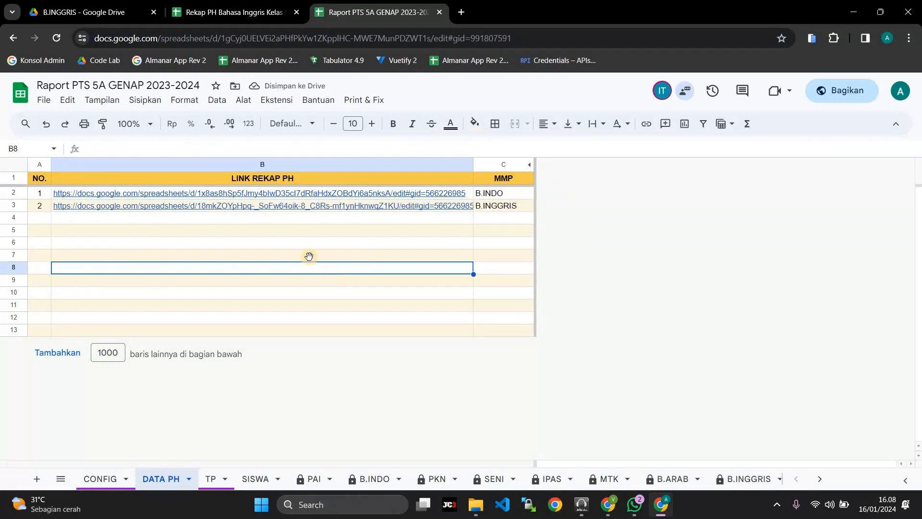
Undo the report's recent edits on CONFIG and DATA PH, back through the clearing of the Rekap PH links in B2:B11.
click(47, 125)
click(46, 125)
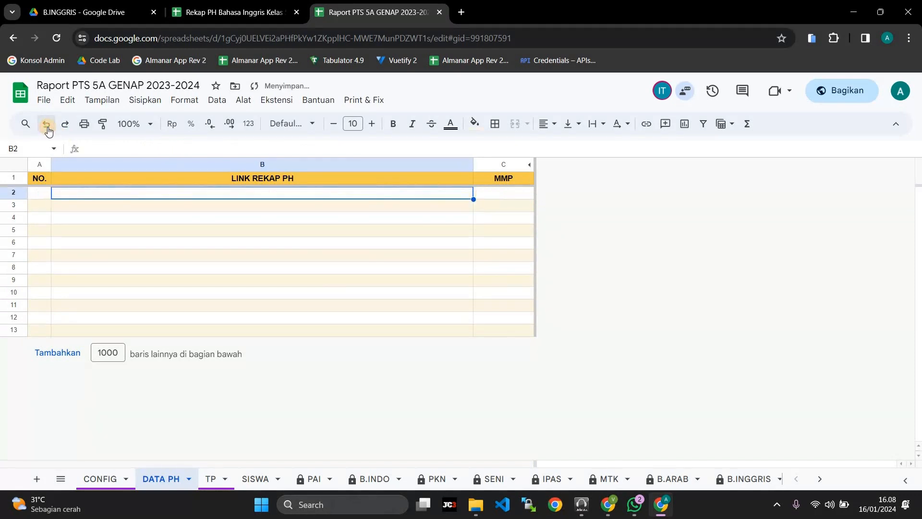
click(46, 125)
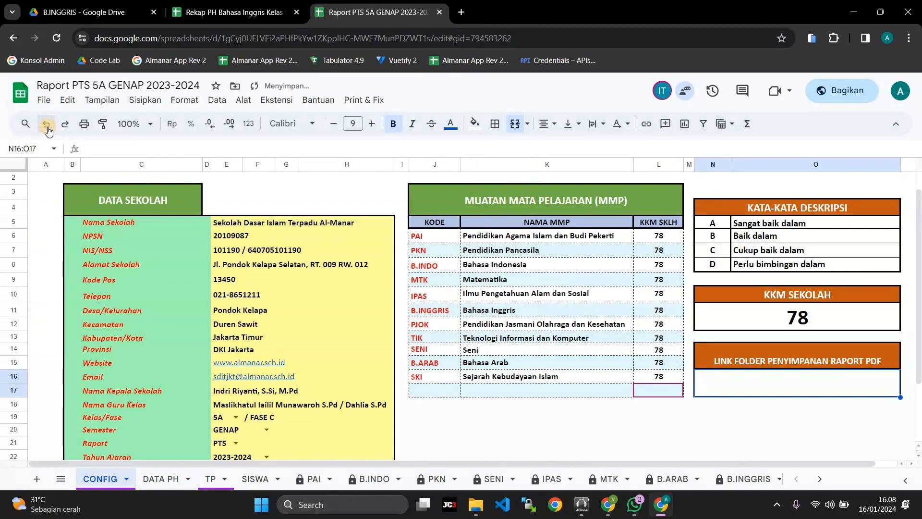
click(47, 125)
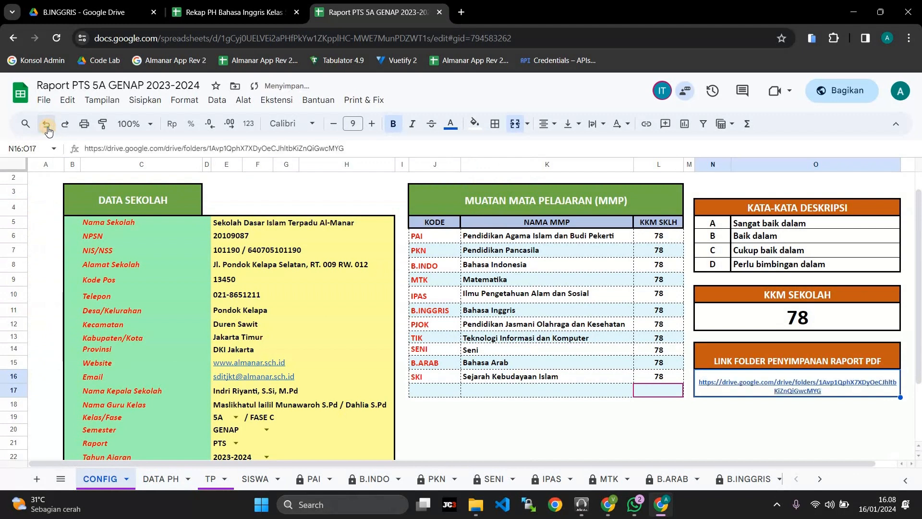
click(47, 125)
click(46, 125)
click(46, 125)
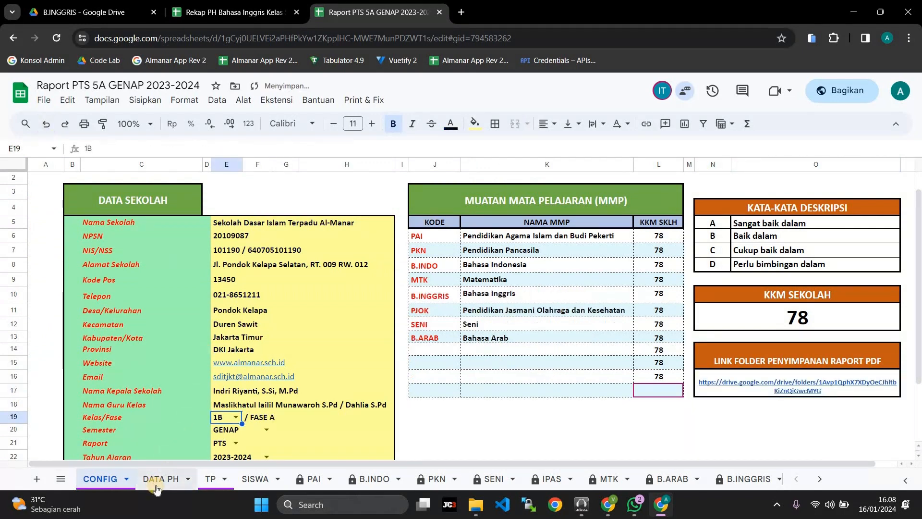
click(46, 125)
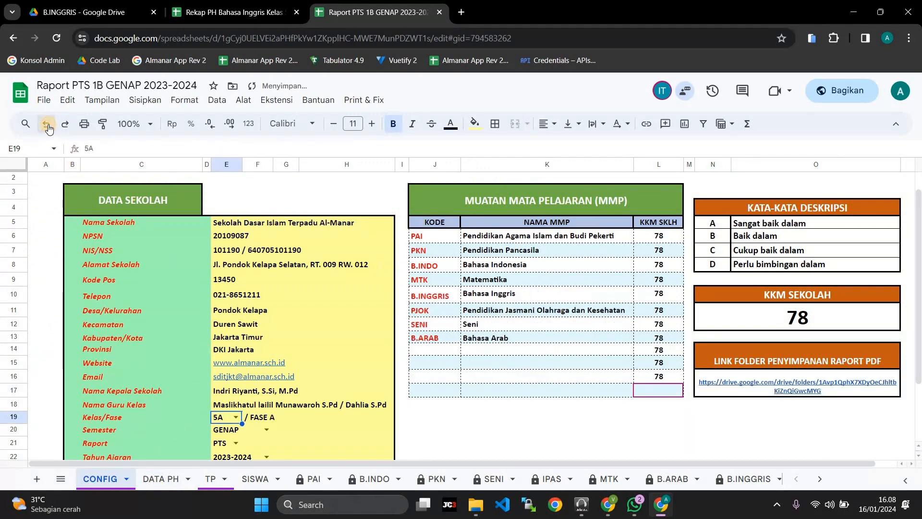
click(46, 124)
click(161, 479)
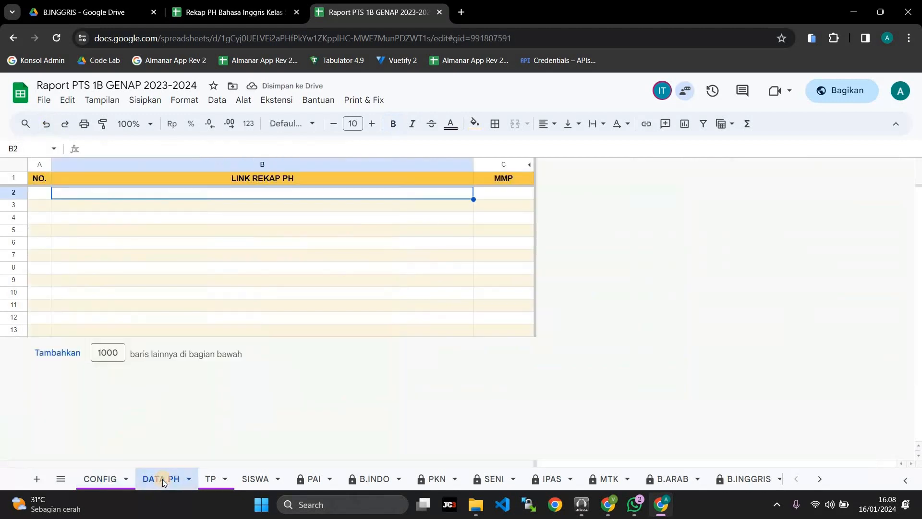
click(47, 124)
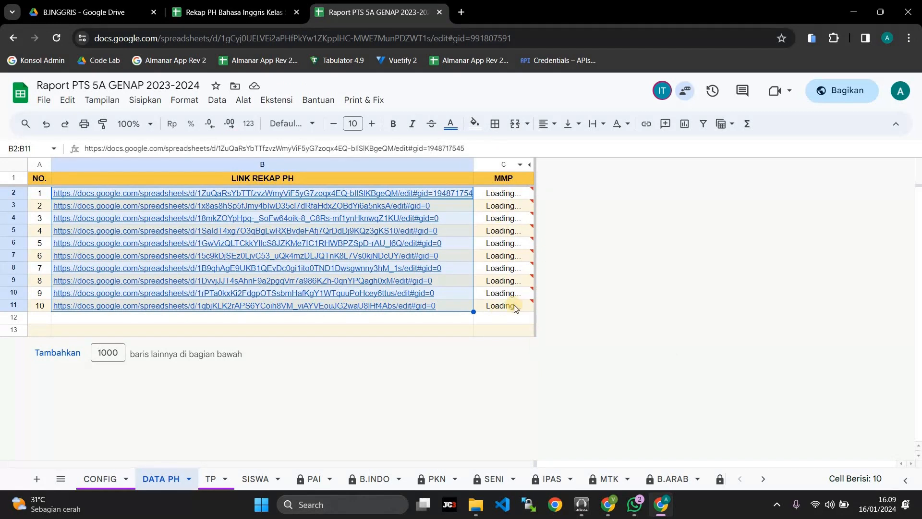
Reload the report spreadsheet and check the MMP code beside each Rekap PH link on the DATA PH sheet.
click(502, 231)
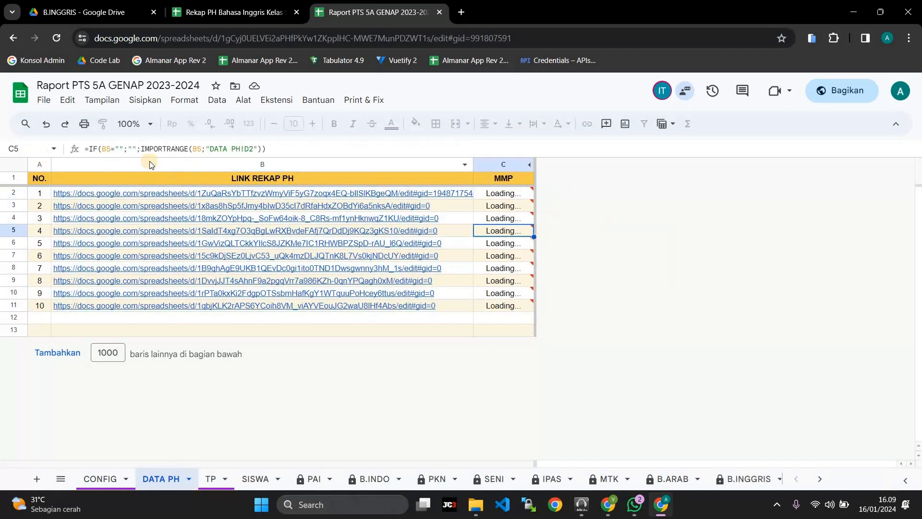
click(56, 43)
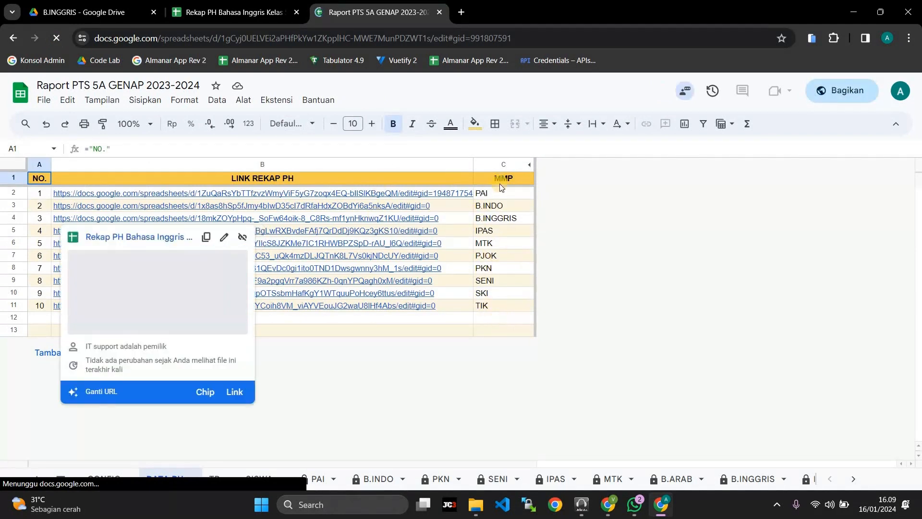
click(201, 397)
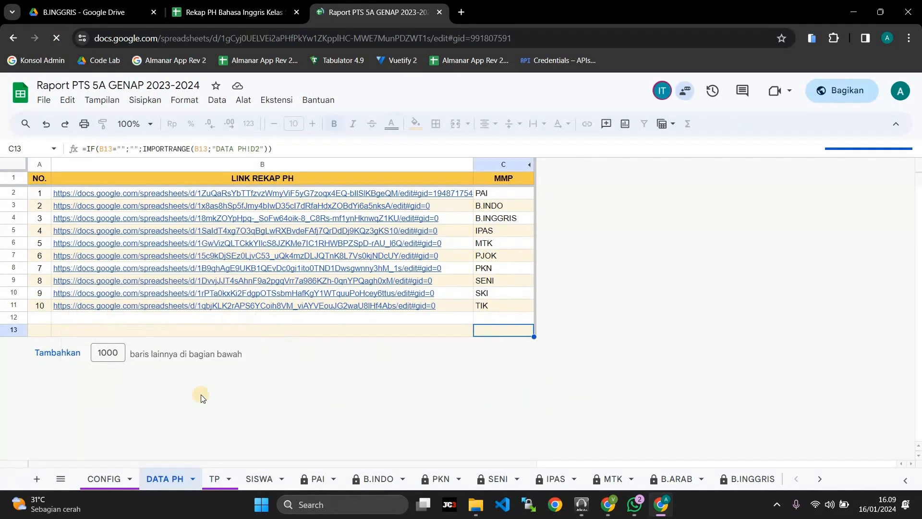
mouse_move(251, 255)
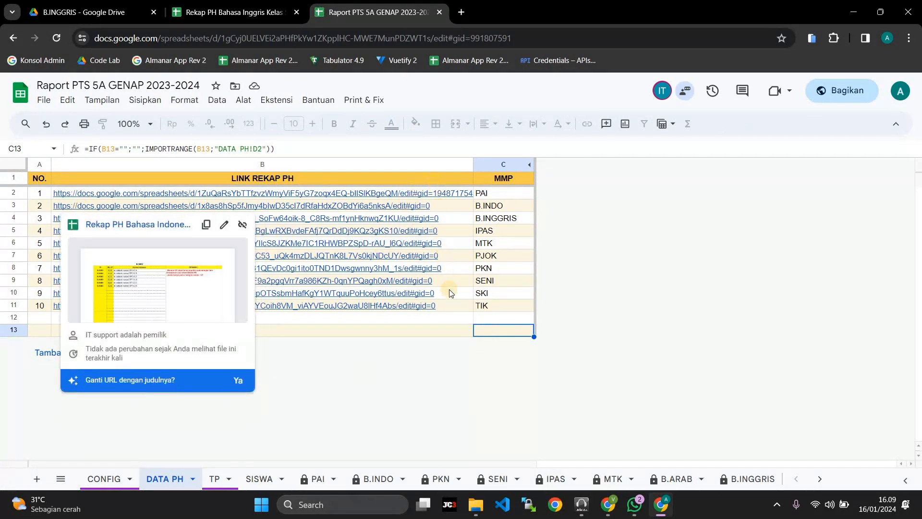
click(764, 309)
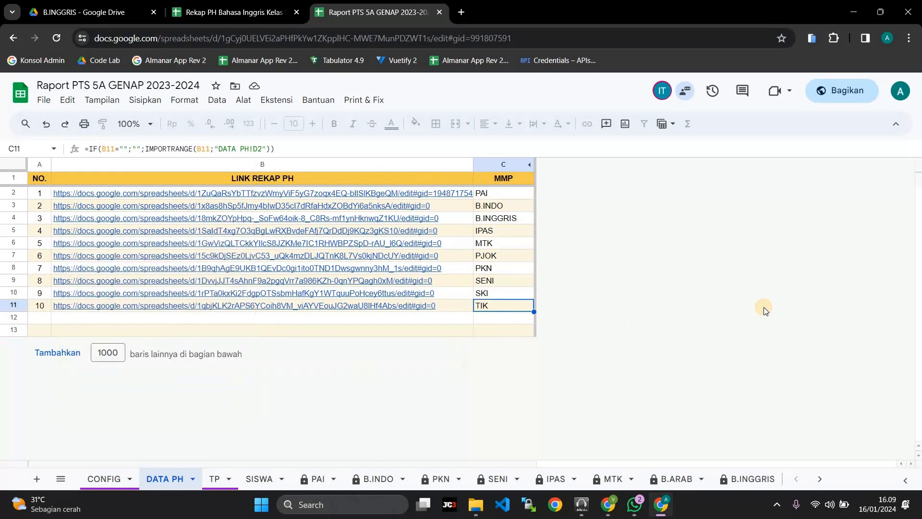
Hide the ID column A on the report's TP sheet.
click(215, 481)
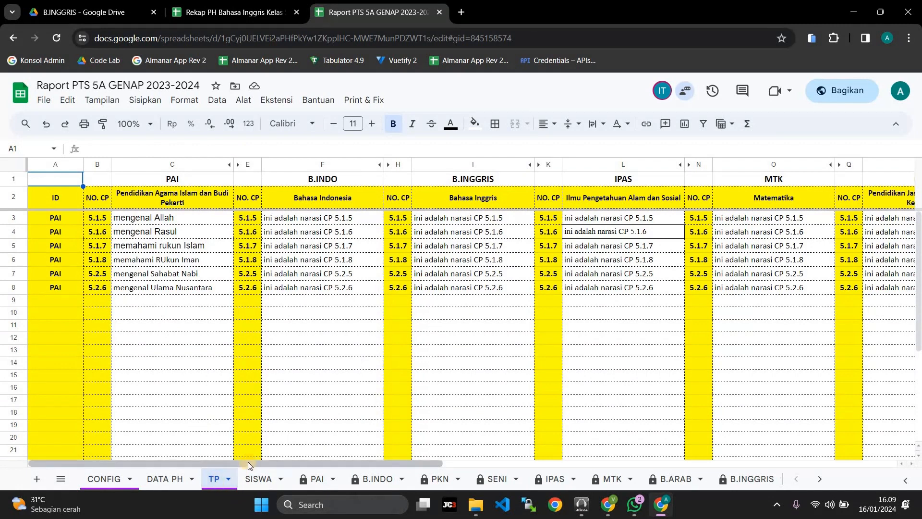
click(53, 165)
right_click(54, 165)
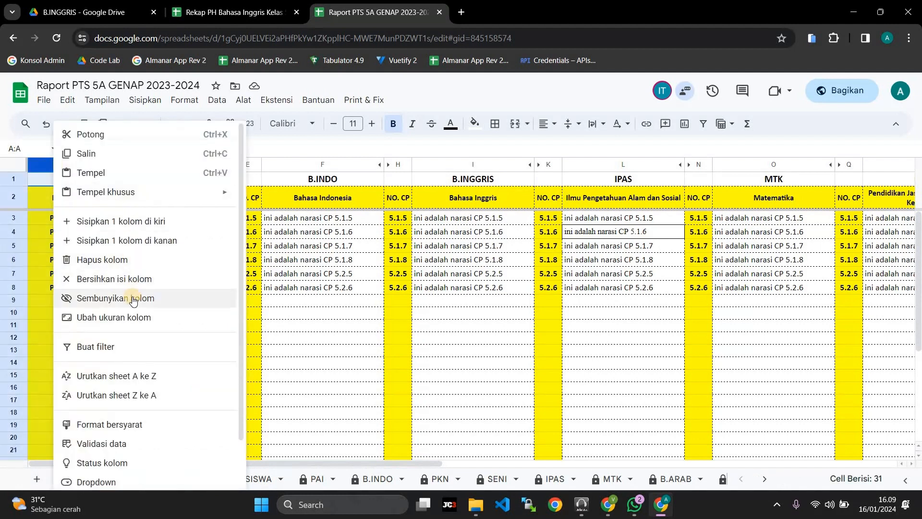
click(131, 298)
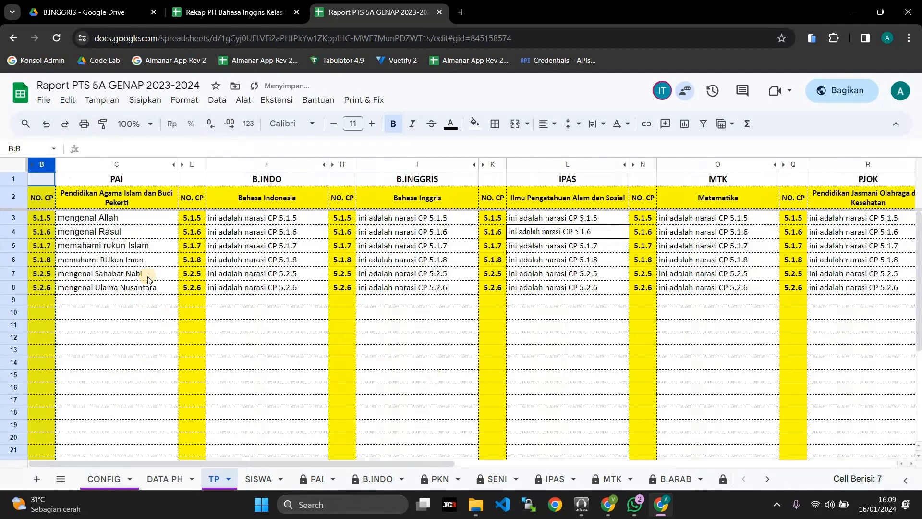
Compare the linked subjects on the DATA PH sheet with the CP numbers and narratives on the TP sheet.
click(168, 481)
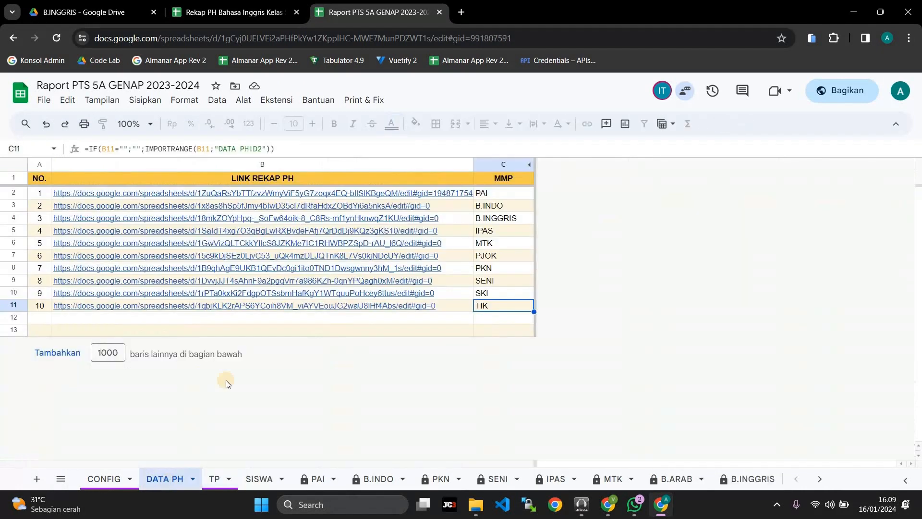
click(214, 479)
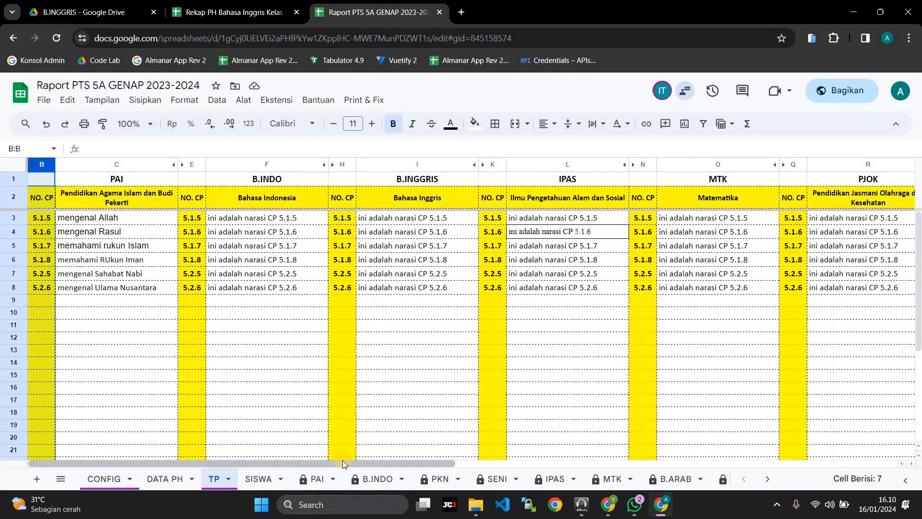
click(163, 480)
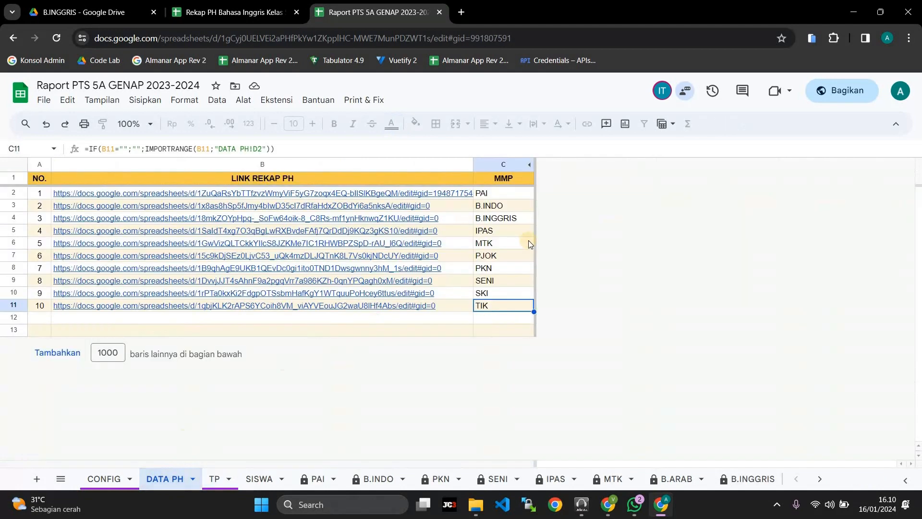
click(215, 479)
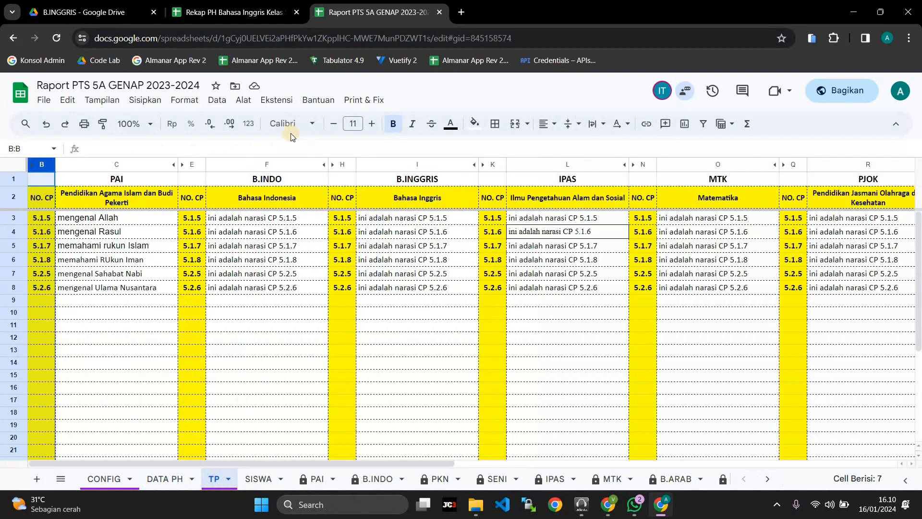
Open the Rekap PH Bahasa Indonesia spreadsheet from its B.INDO link in B3 of DATA PH and show its TP sheet.
click(163, 479)
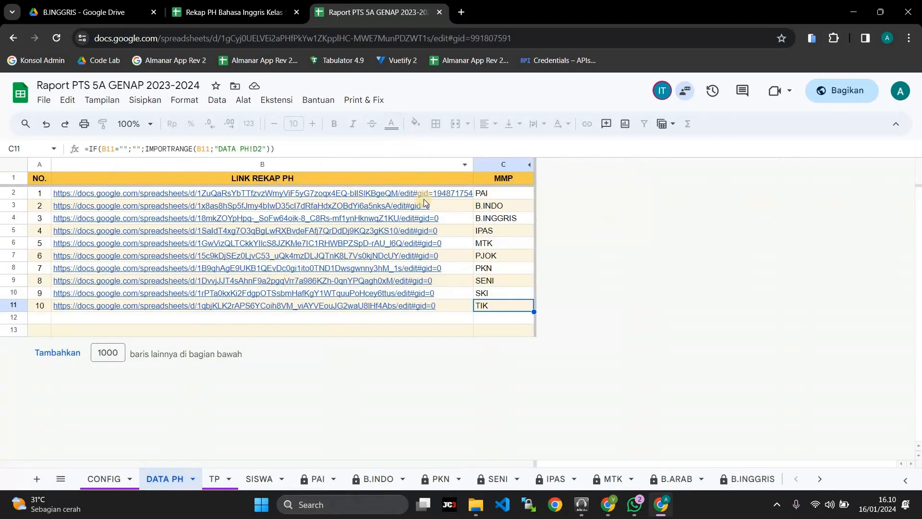
click(390, 207)
click(176, 288)
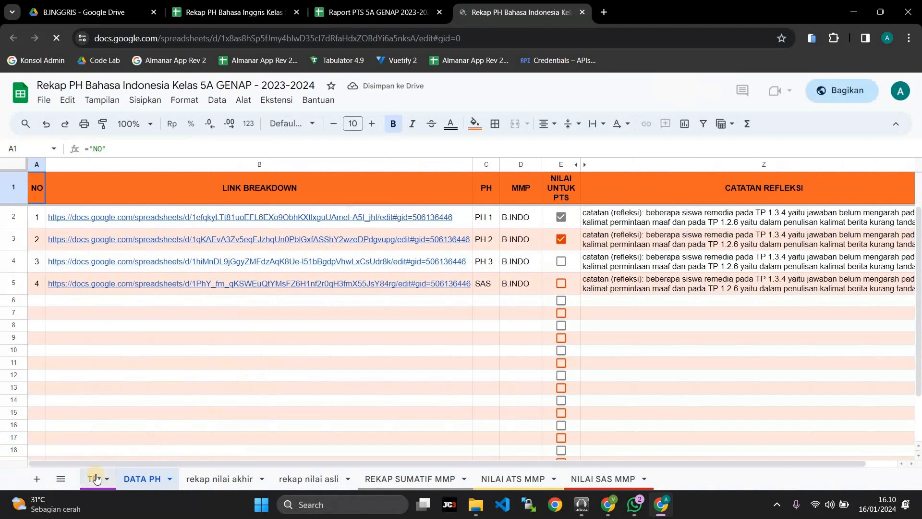
click(93, 478)
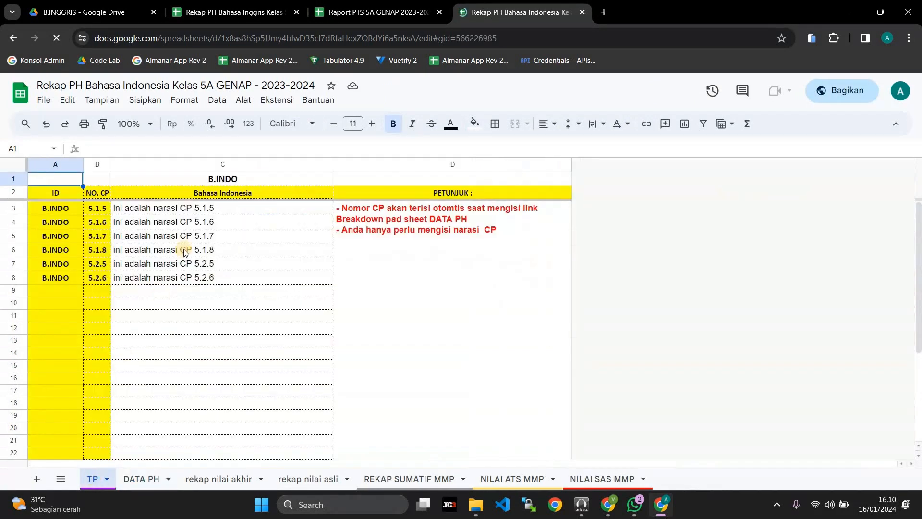
Replace the Bahasa Indonesia narrative for CP 5.1.5 in cell C3 with "mengenal bahasa".
click(219, 212)
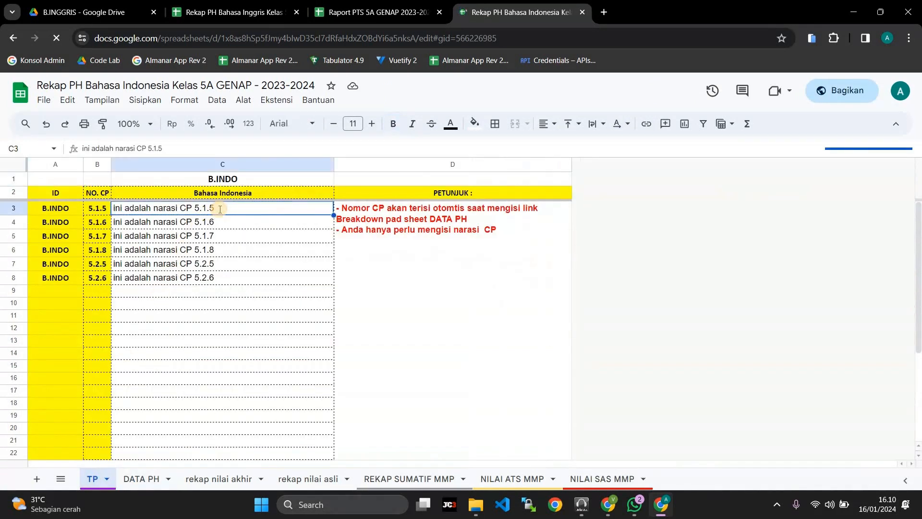
text(ini t)
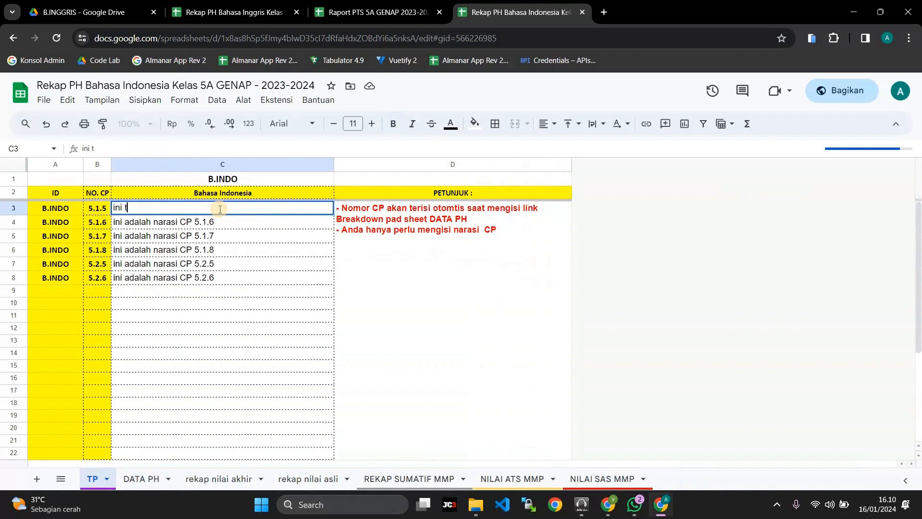
text(p bahasa indonesia y)
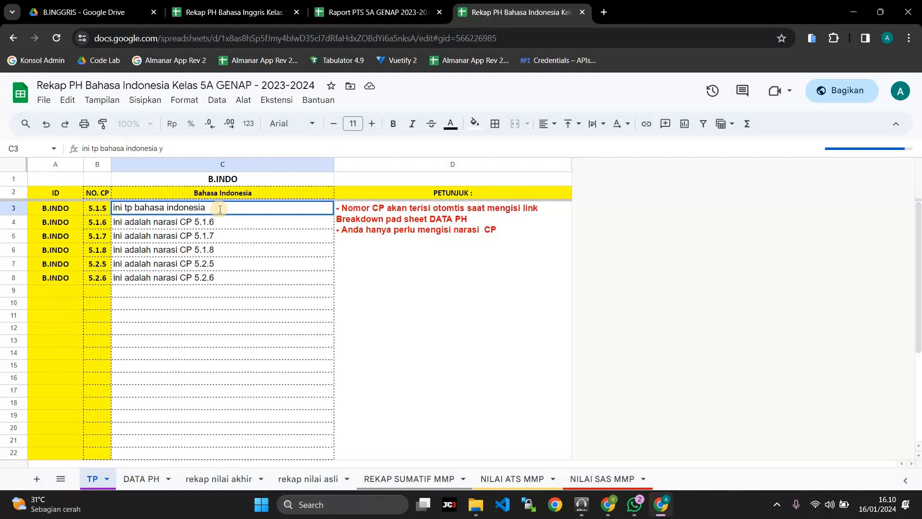
key(BackSpace)
key(BackSpace)
key(BackSpace)
key(BackSpace)
key(BackSpace)
key(BackSpace)
key(BackSpace)
key(BackSpace)
key(BackSpace)
key(BackSpace)
key(BackSpace)
key(BackSpace)
key(BackSpace)
key(BackSpace)
text(men)
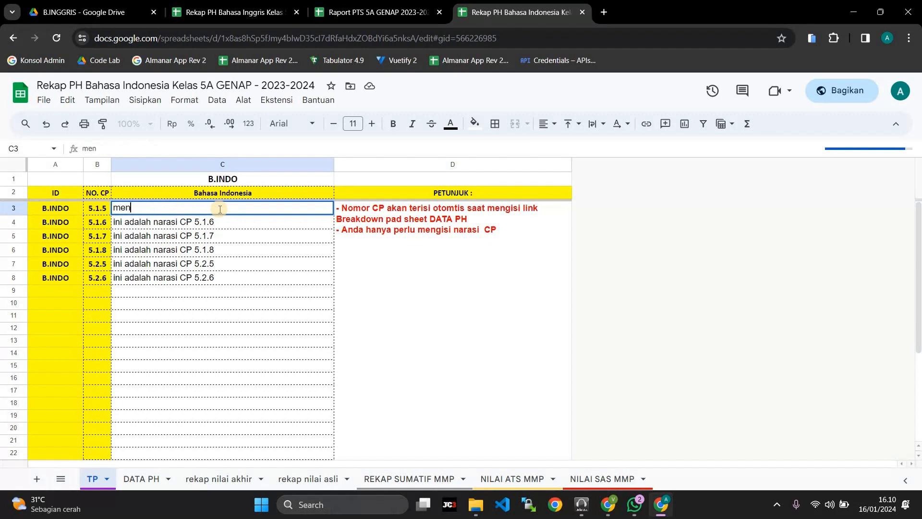
text(genal bahasa)
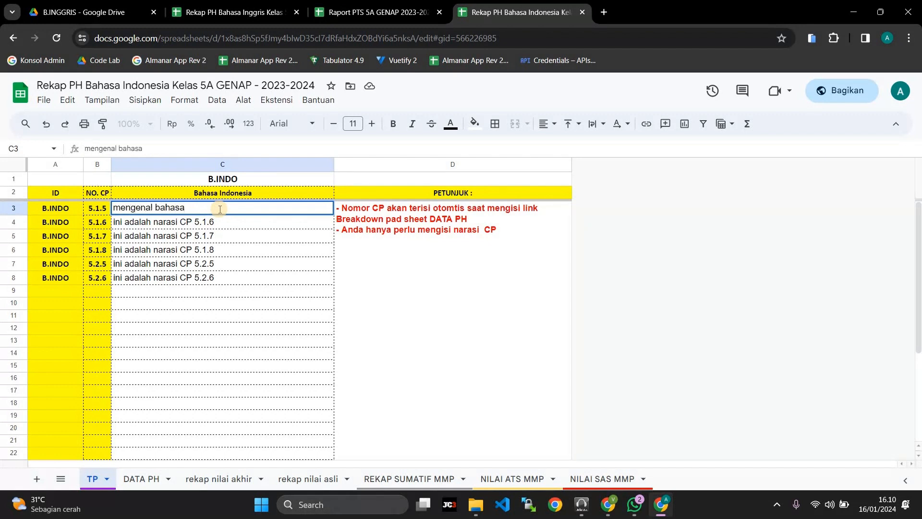
key(Return)
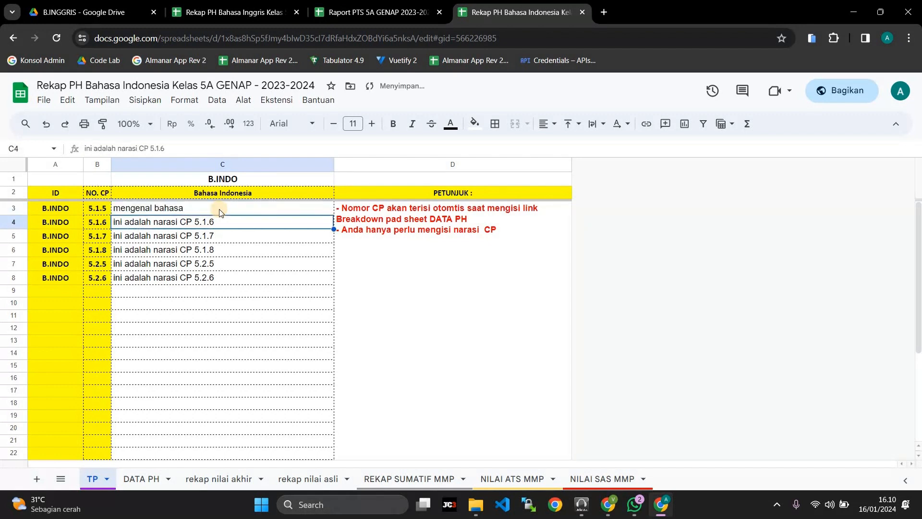
Replace the Bahasa Indonesia narrative for CP 5.1.6 in cell C4 with "percakapan sehari".
text(percakapan sehar)
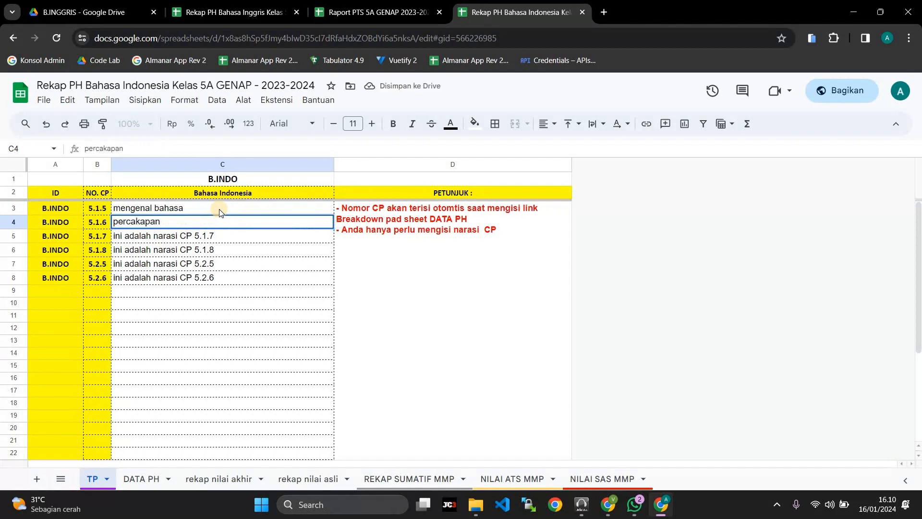
text(i)
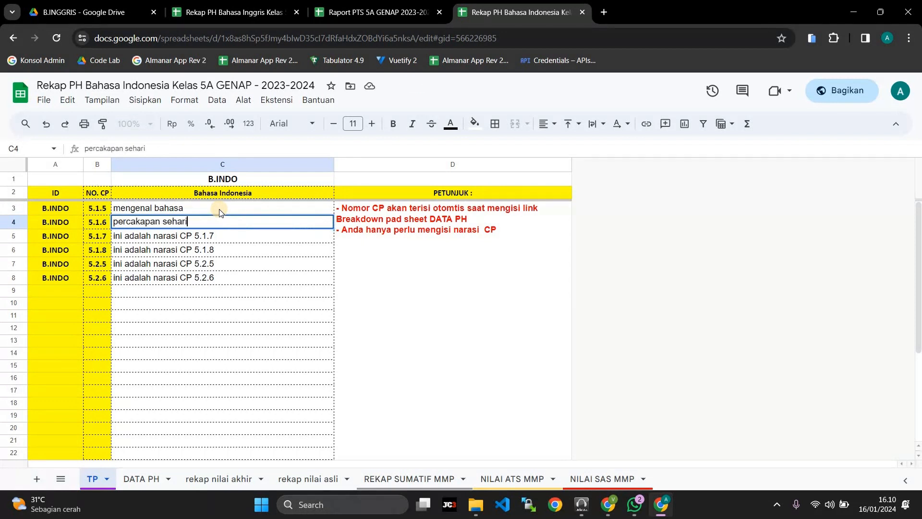
key(Return)
Replace the Bahasa Indonesia narrative for CP 5.1.7 in cell C5 with "mengenal kata teriama kasan".
text(meng)
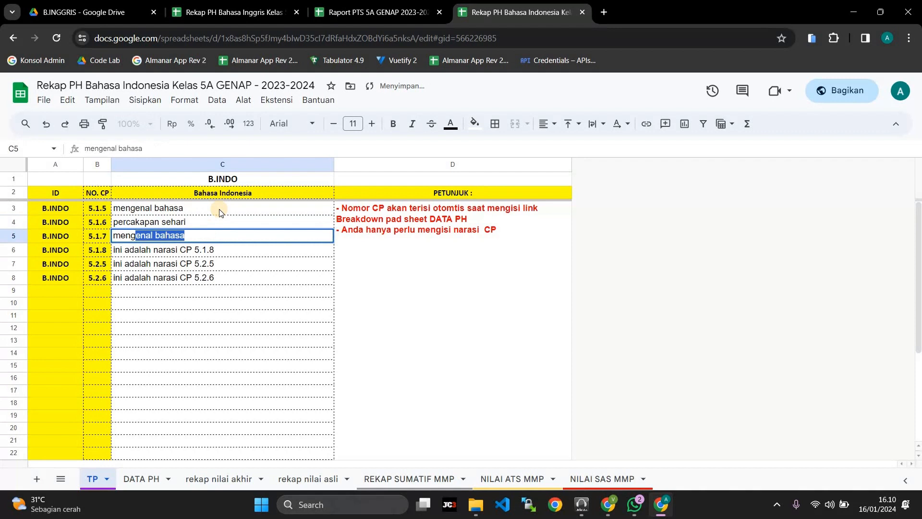
text(nal)
text(nal kata teria)
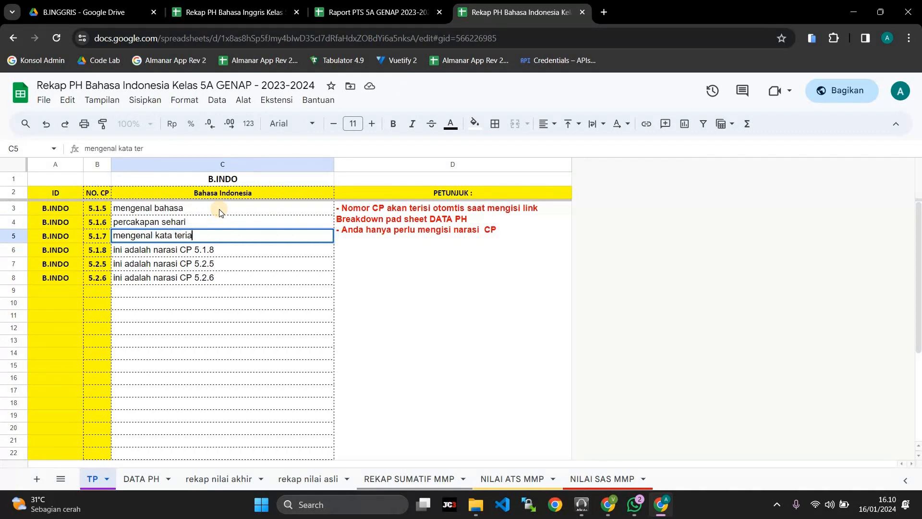
text(ma kasan)
click(371, 263)
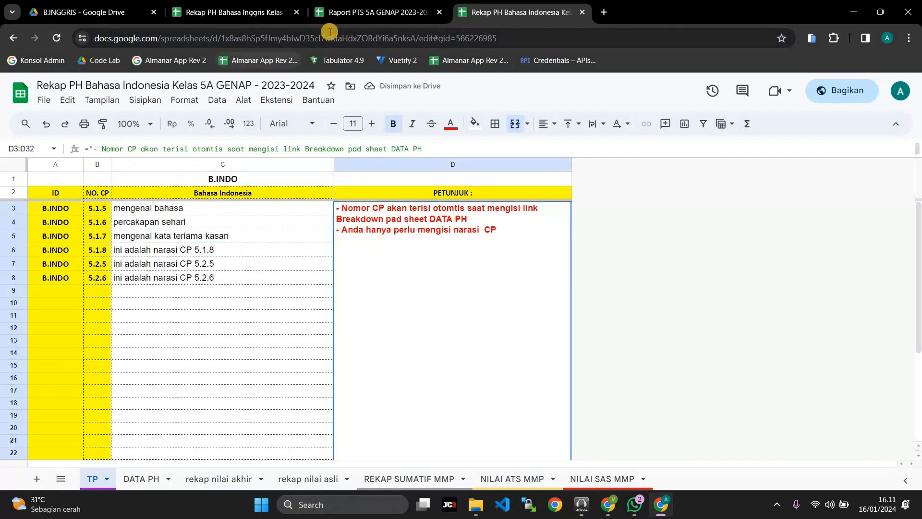
Show the TP sheet of Raport PTS 5A GENAP and close the Rekap PH Bahasa Inggris spreadsheet.
click(346, 13)
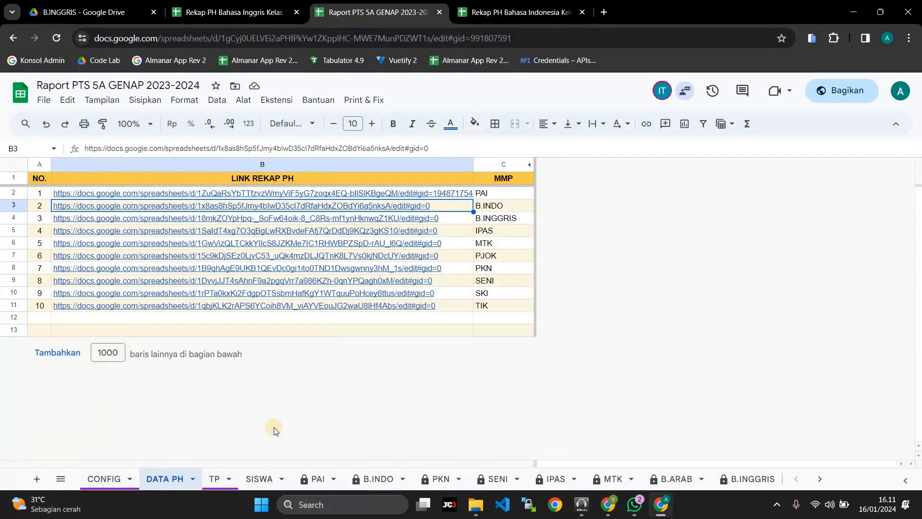
click(214, 480)
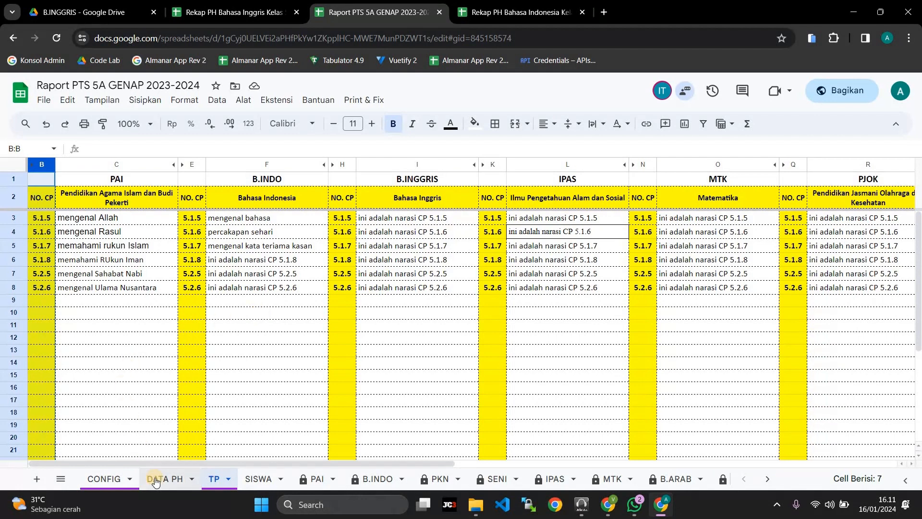
click(240, 9)
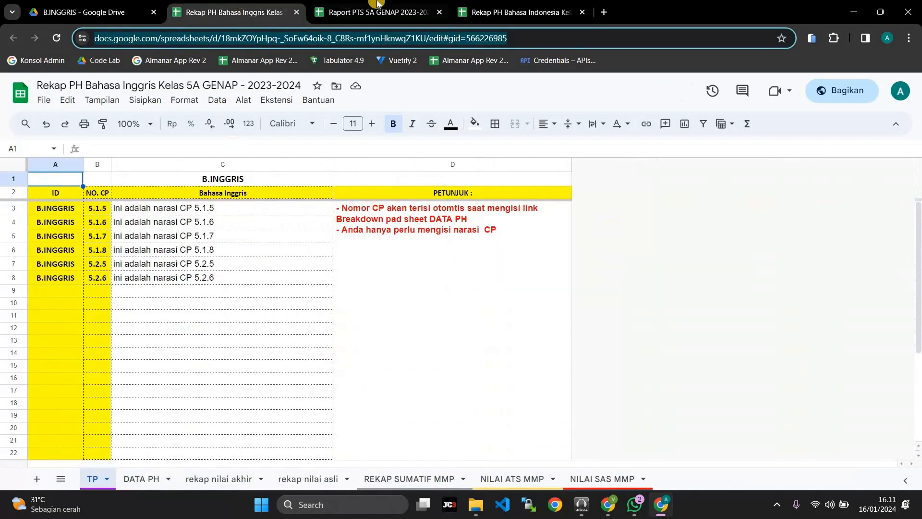
click(317, 22)
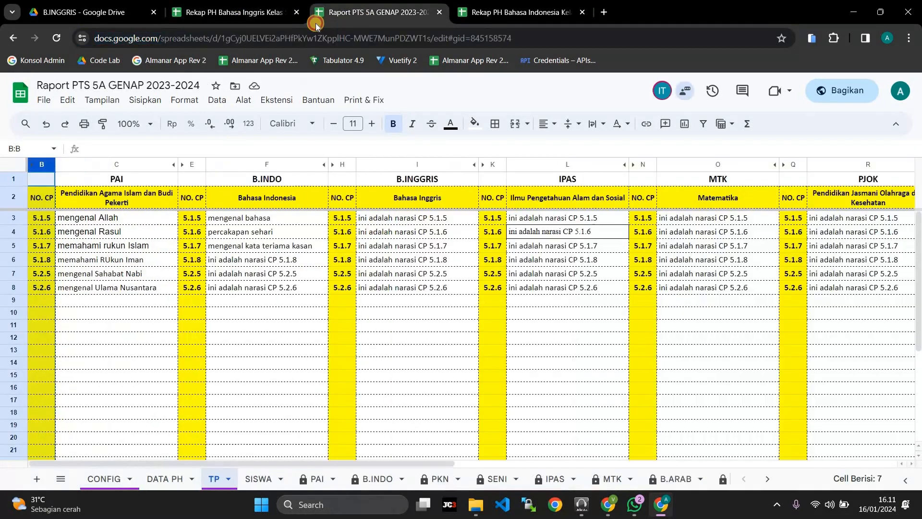
click(276, 14)
click(296, 12)
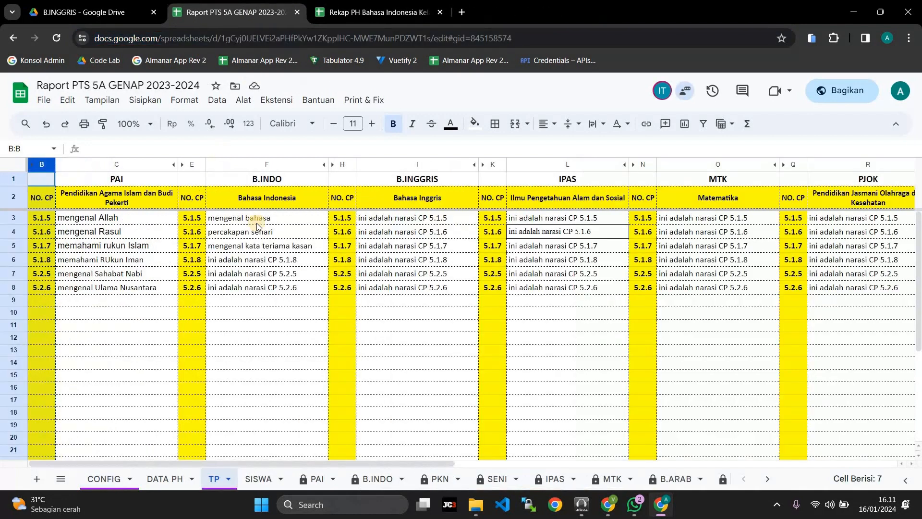
Review the student records on the SISWA sheet, including the NIS, NISN, birth date, religion and address columns.
click(249, 479)
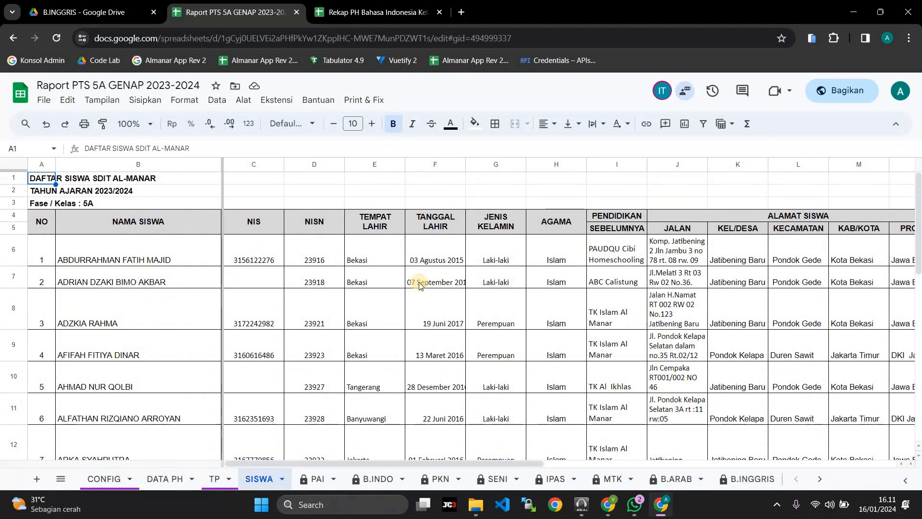
click(262, 252)
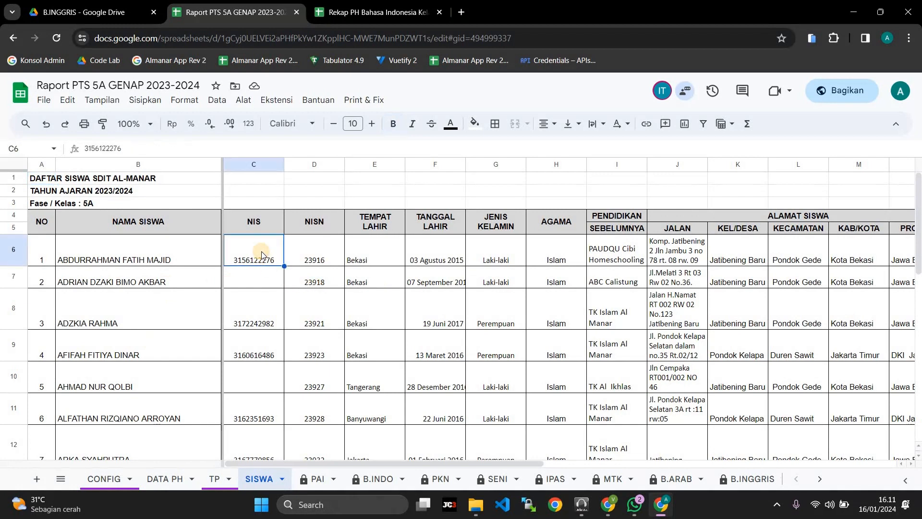
click(321, 260)
click(433, 259)
click(563, 278)
click(678, 300)
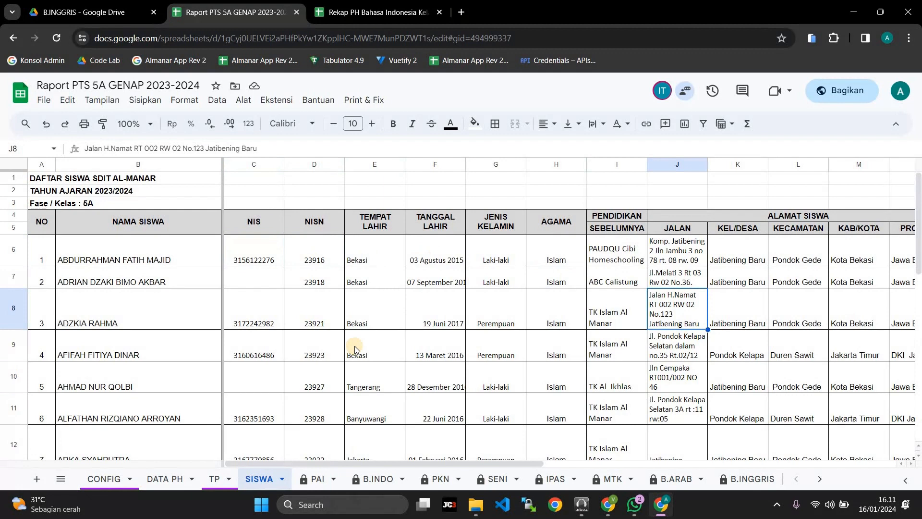
Review the summative and remedial score tables on the PAI, B.INDO and PKN sheets.
click(317, 479)
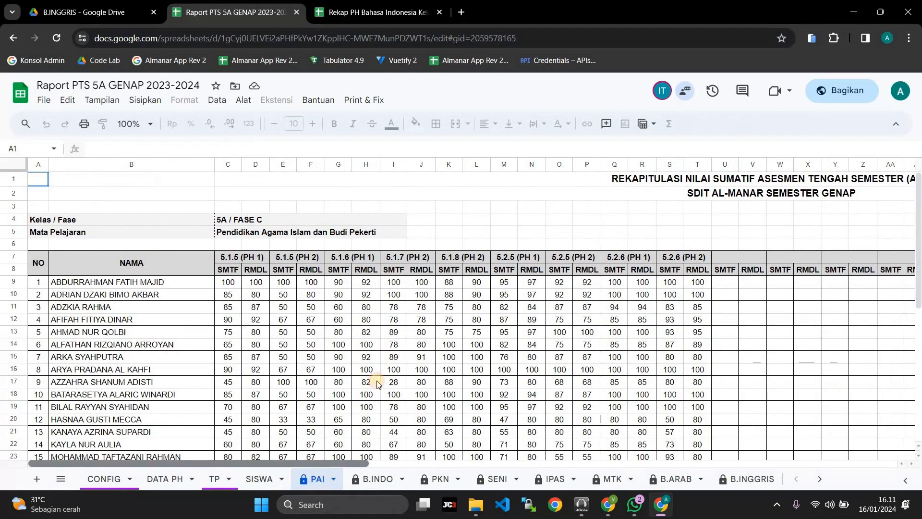
scroll(433, 342, down, 1)
scroll(434, 344, down, 2)
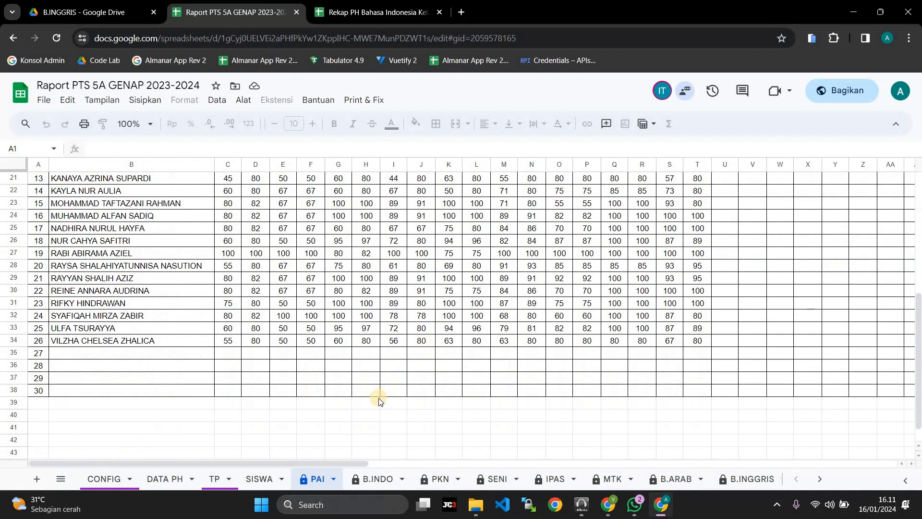
scroll(380, 402, up, 4)
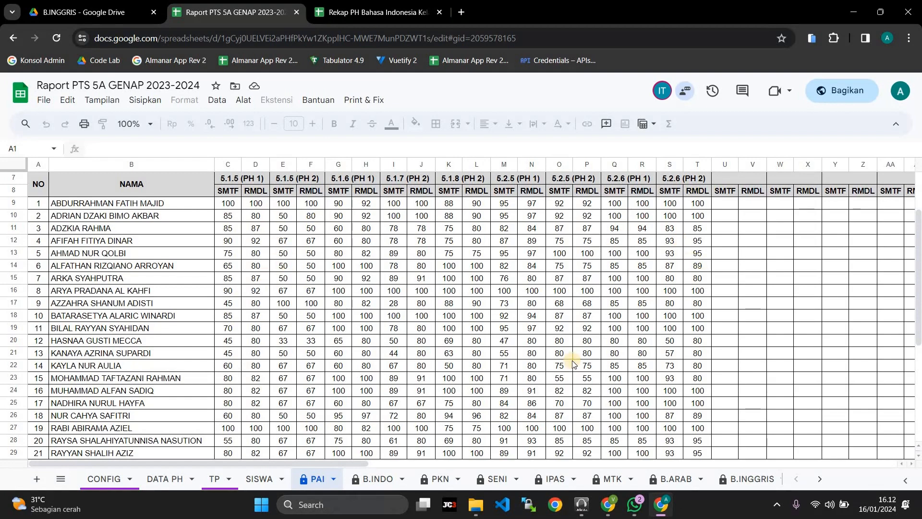
click(376, 480)
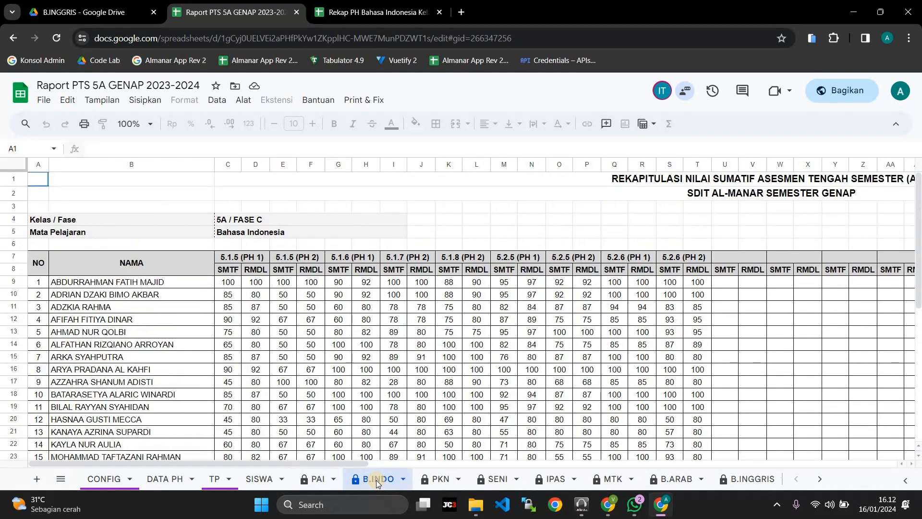
click(429, 481)
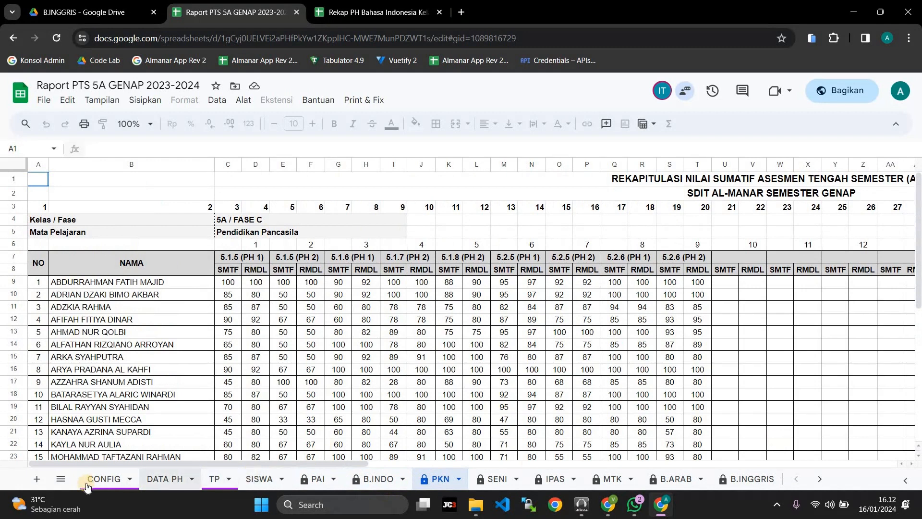
Open the Rapor PTS GANJIL 1B report sheet and look over its Intrakurikuler table.
click(62, 482)
scroll(124, 390, down, 5)
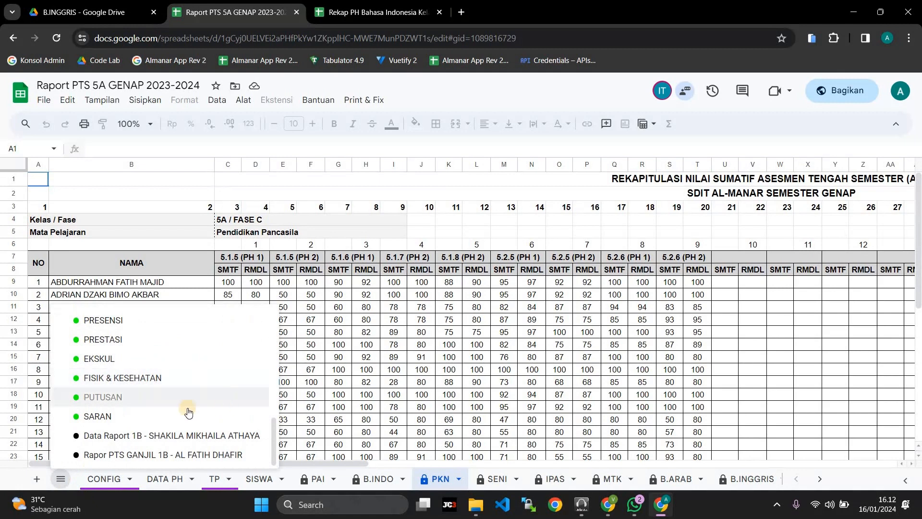
click(151, 455)
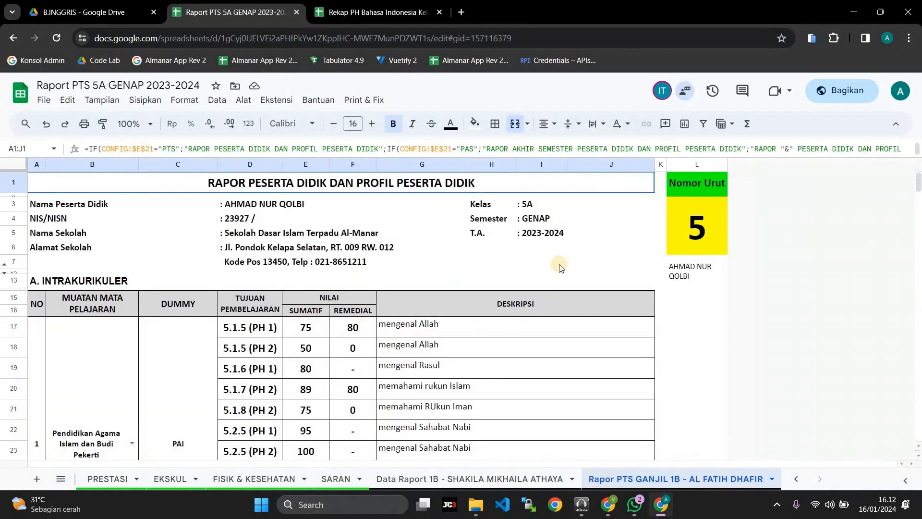
scroll(559, 265, down, 6)
scroll(559, 265, up, 6)
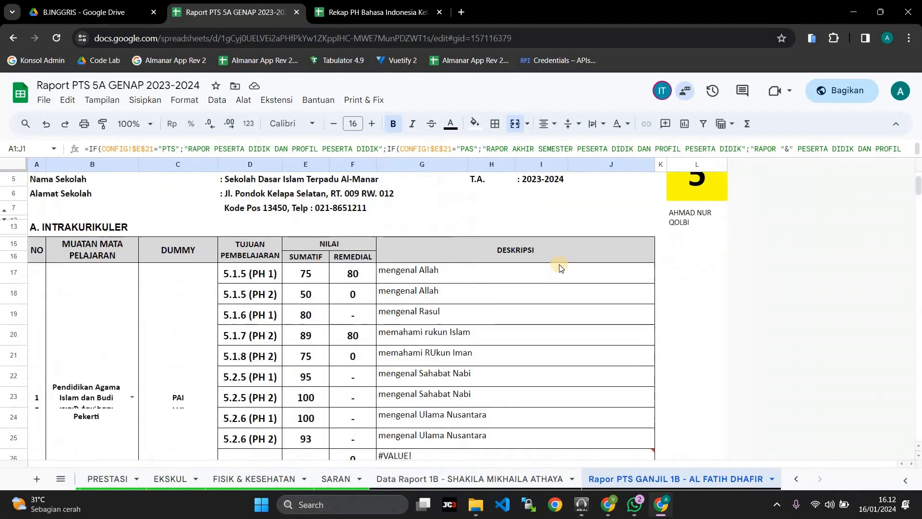
Set the report's Nomor Urut to 1.
click(701, 224)
text(1)
key(Return)
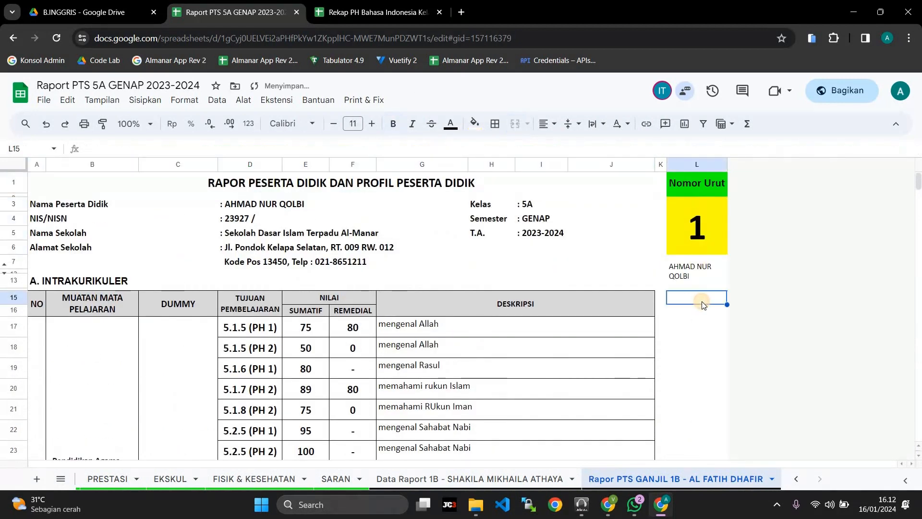
Hide the unused rows 26 to 31 beneath the Pendidikan Agama Islam dan Budi Pekerti scores.
scroll(413, 340, down, 7)
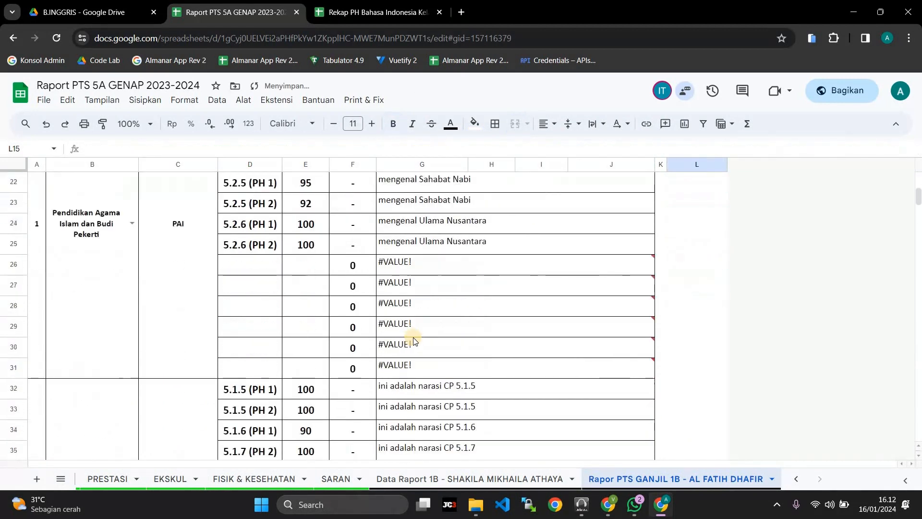
mouse_move(484, 319)
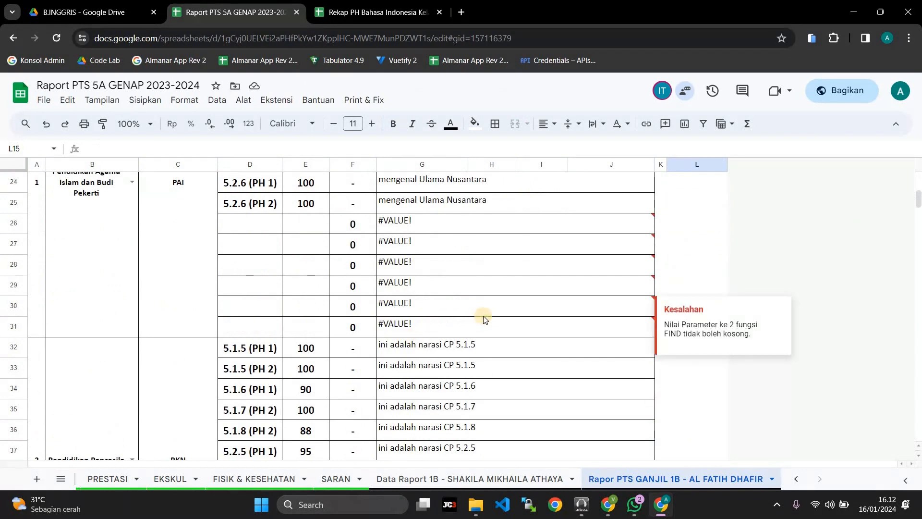
drag(14, 223, 13, 284)
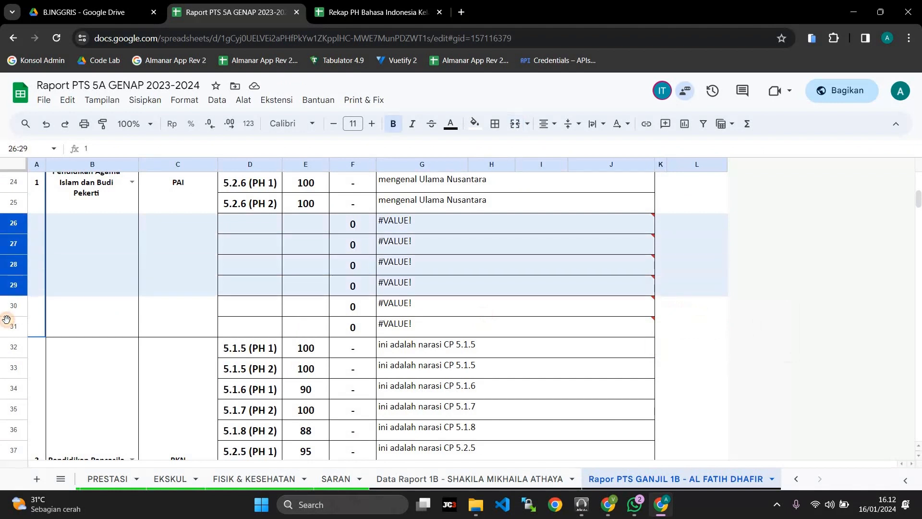
drag(6, 320, 6, 320)
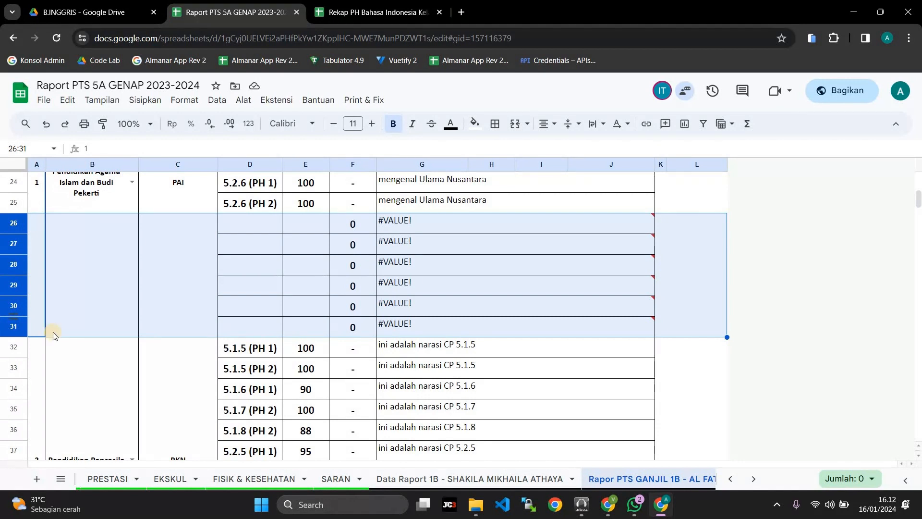
click(284, 320)
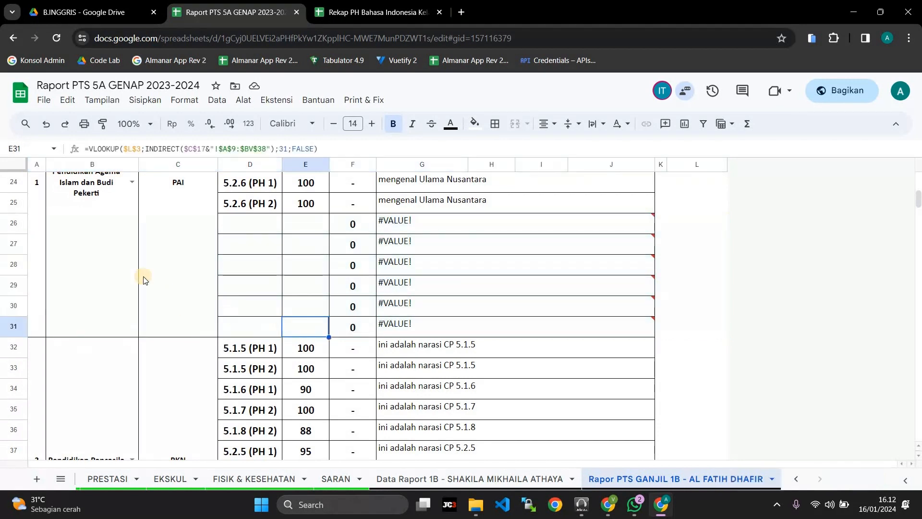
click(19, 224)
drag(25, 253, 25, 324)
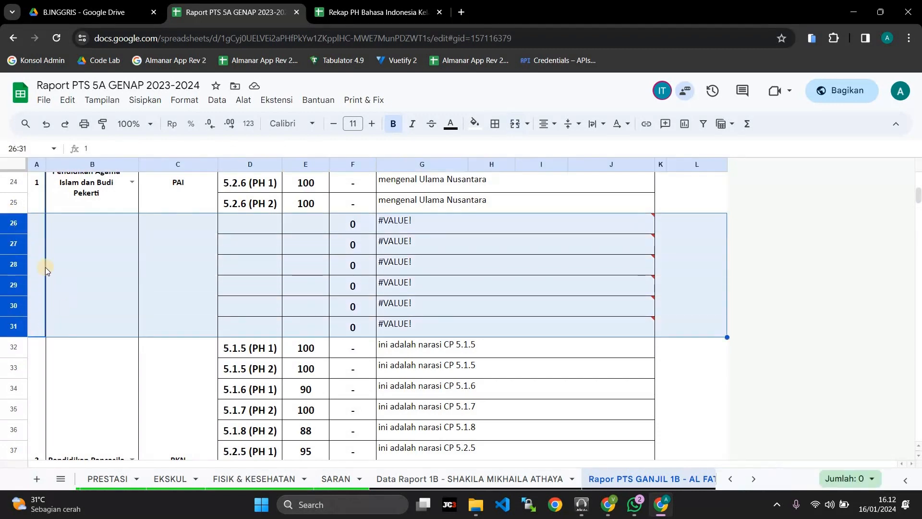
right_click(13, 224)
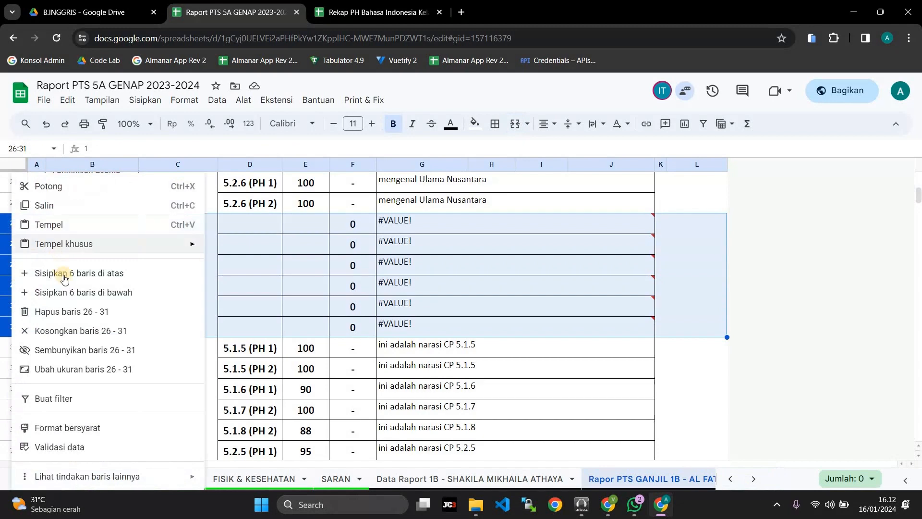
click(77, 350)
scroll(338, 324, up, 2)
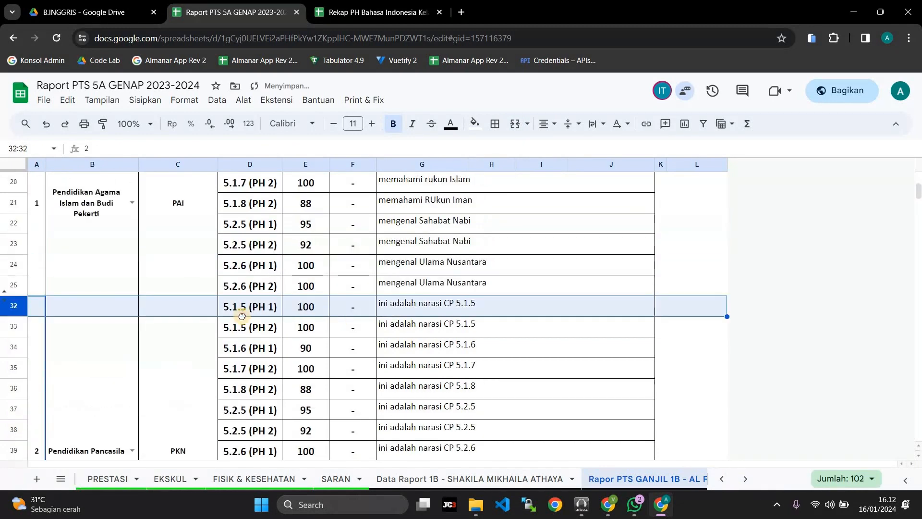
click(696, 327)
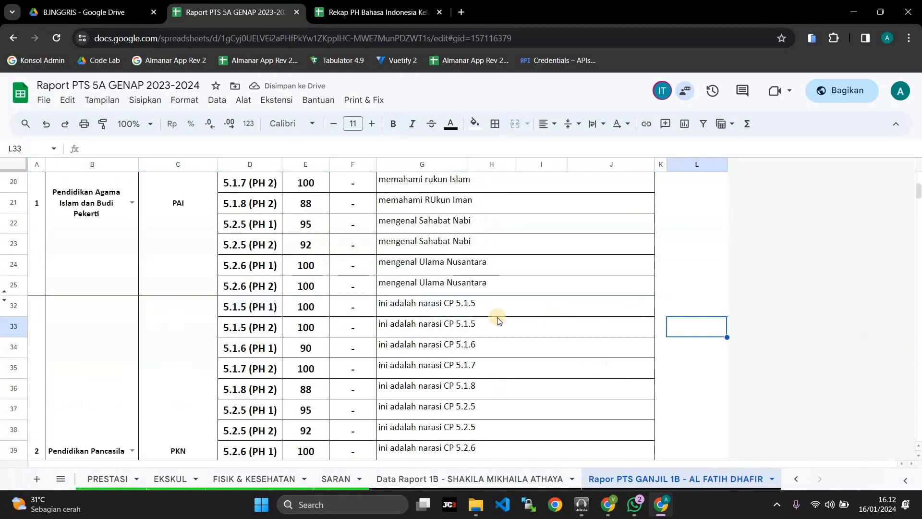
Examine the report's remaining subject tables from Pendidikan Pancasila through Seni to Bahasa Arab for unused rows and errors.
scroll(497, 319, down, 6)
scroll(497, 319, up, 7)
scroll(498, 321, down, 20)
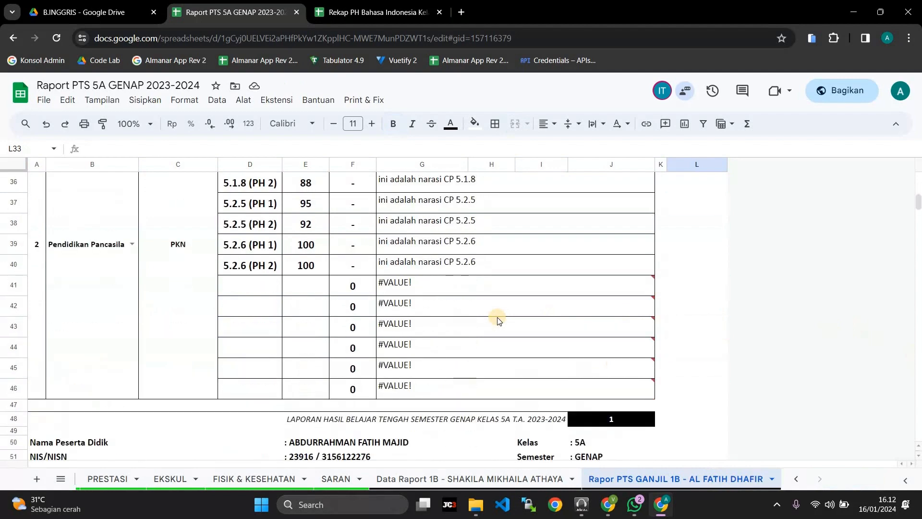
scroll(498, 321, down, 15)
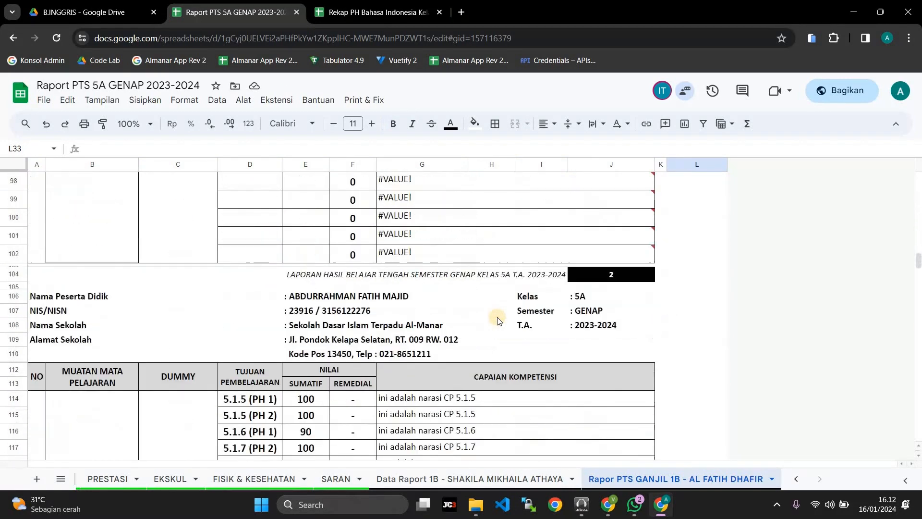
scroll(497, 321, up, 5)
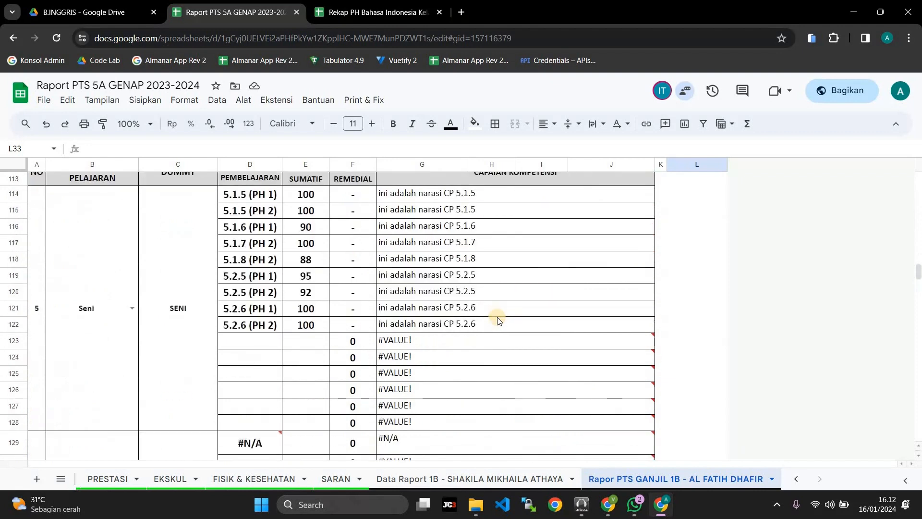
scroll(497, 321, down, 4)
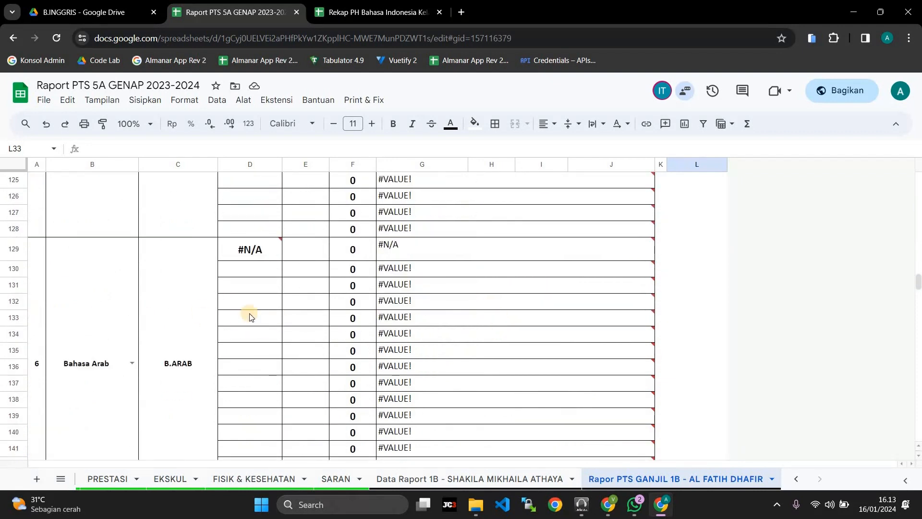
scroll(261, 313, up, 4)
scroll(264, 310, down, 8)
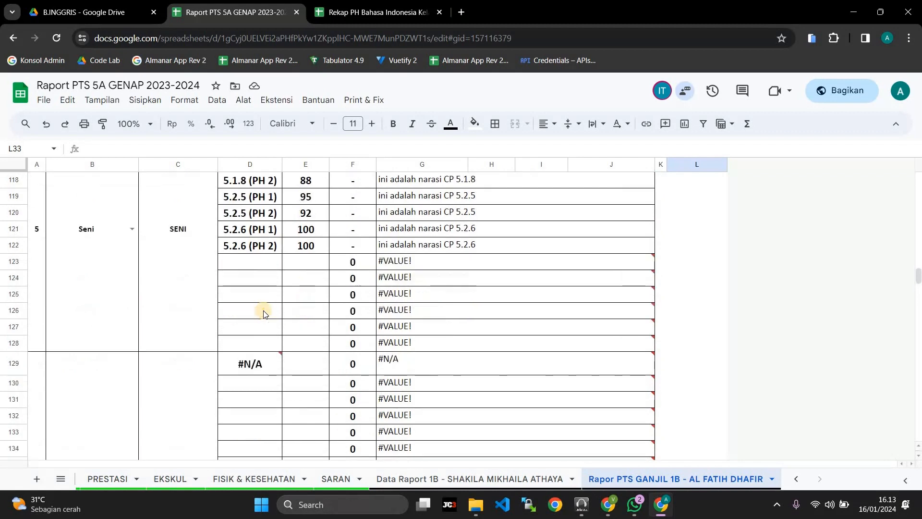
scroll(89, 301, down, 2)
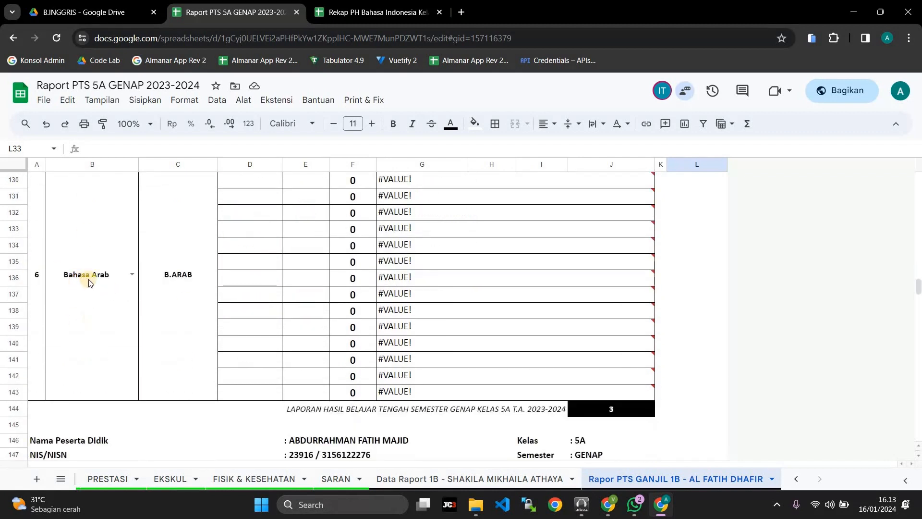
Check the report's Bahasa Arab and Bahasa Inggris tables and return to the student's details at the start.
scroll(342, 269, up, 2)
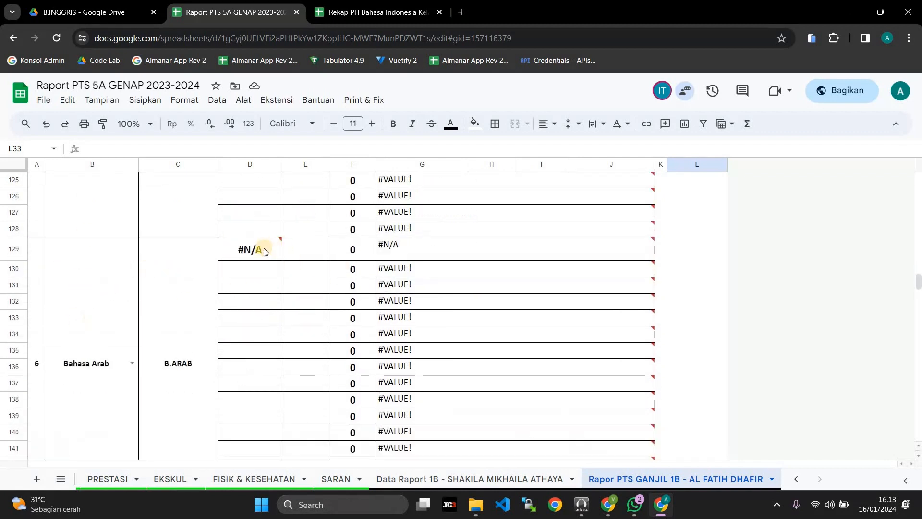
mouse_move(265, 252)
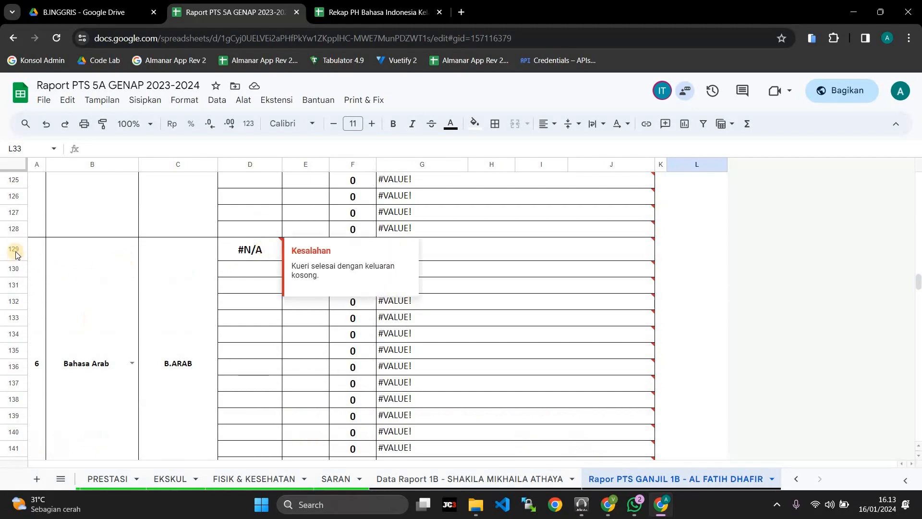
scroll(740, 319, down, 5)
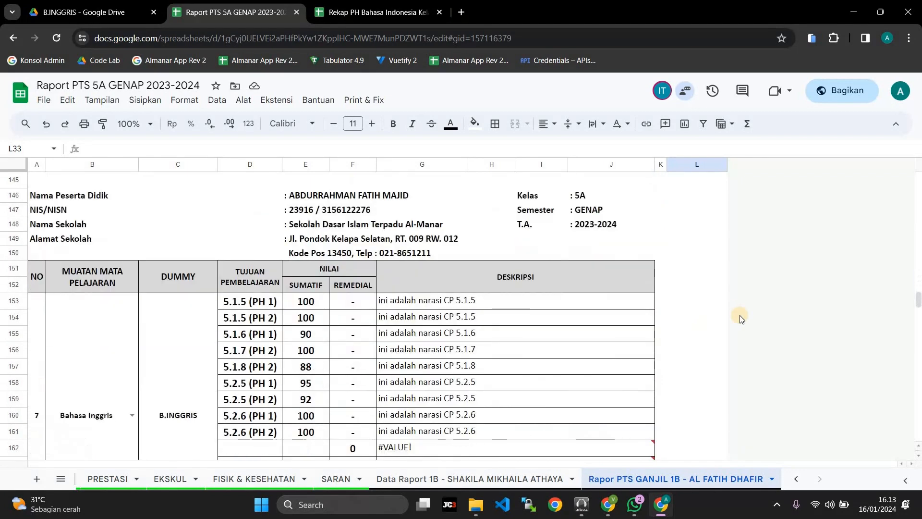
scroll(740, 317, up, 20)
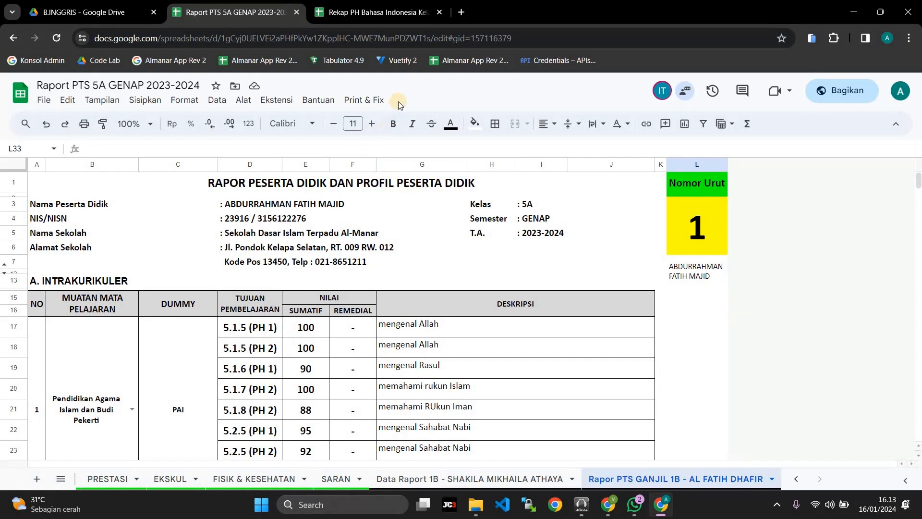
Run Print Rapor and authorize the Raport PTS- MASTER script with the school's Google account.
click(368, 103)
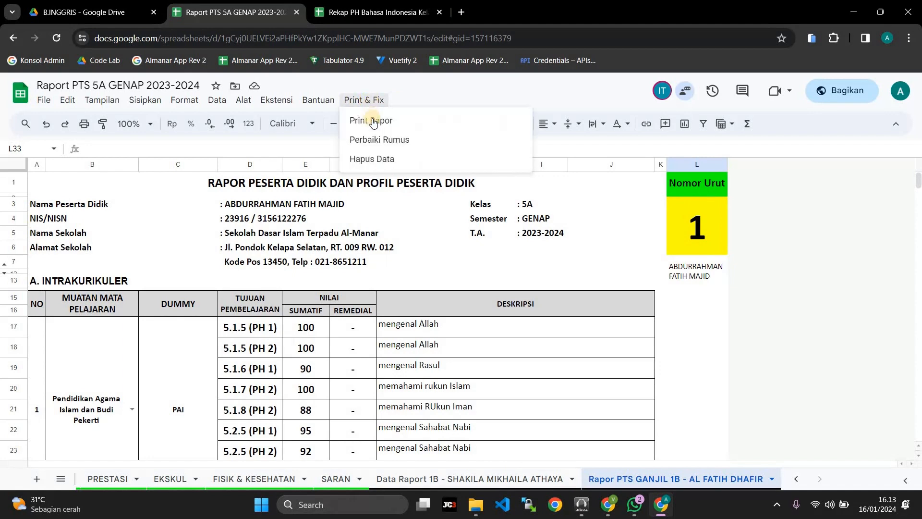
click(372, 120)
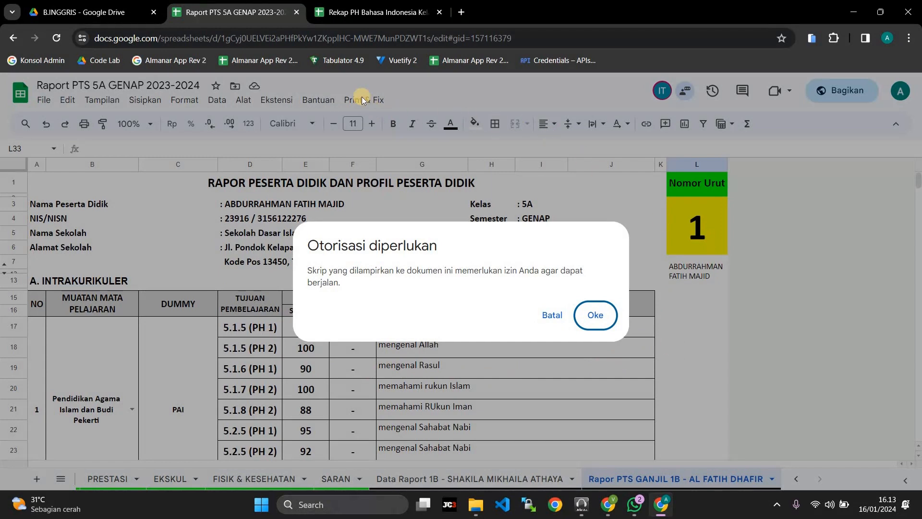
click(595, 314)
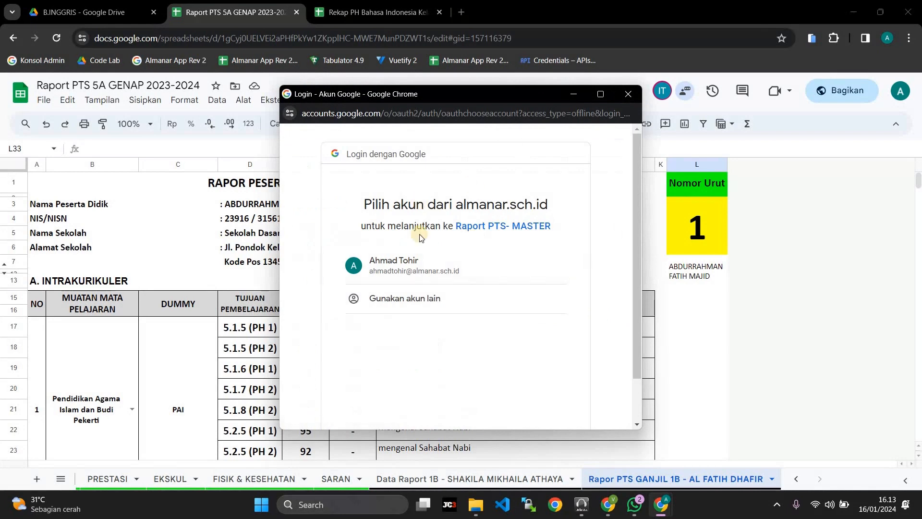
click(417, 269)
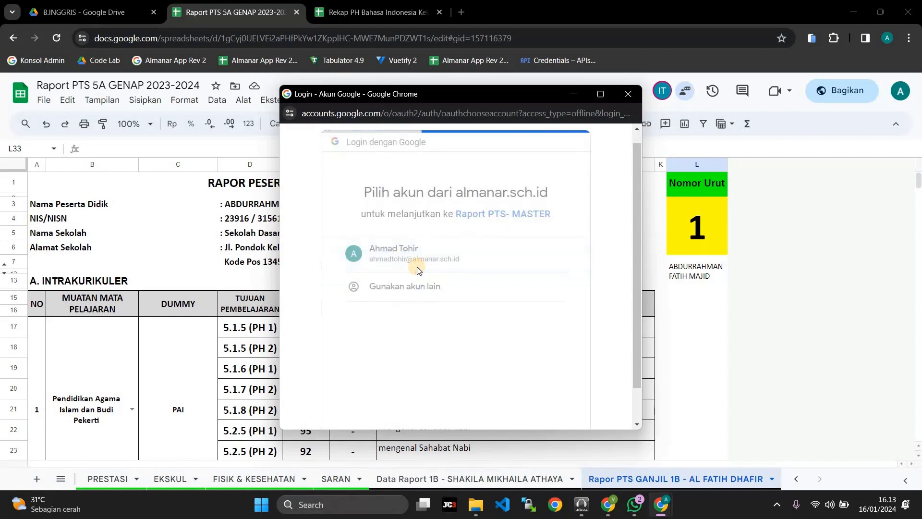
scroll(512, 265, down, 10)
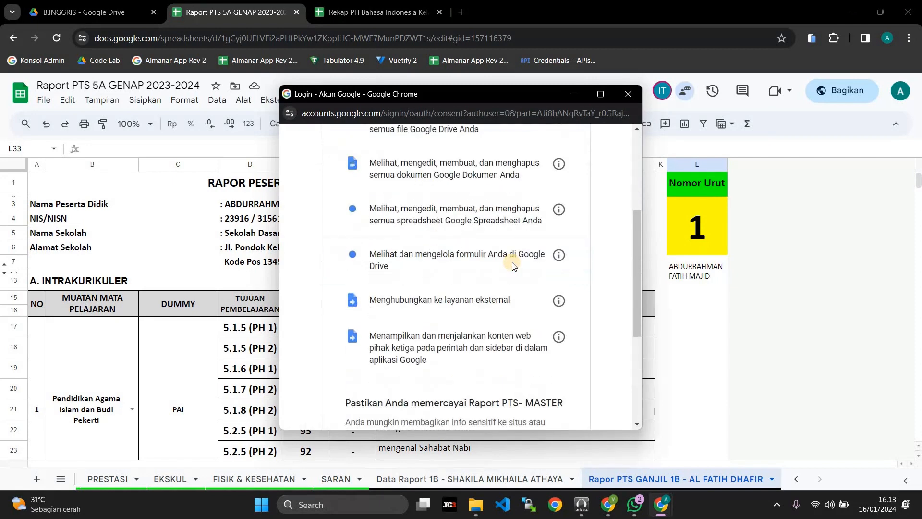
click(513, 342)
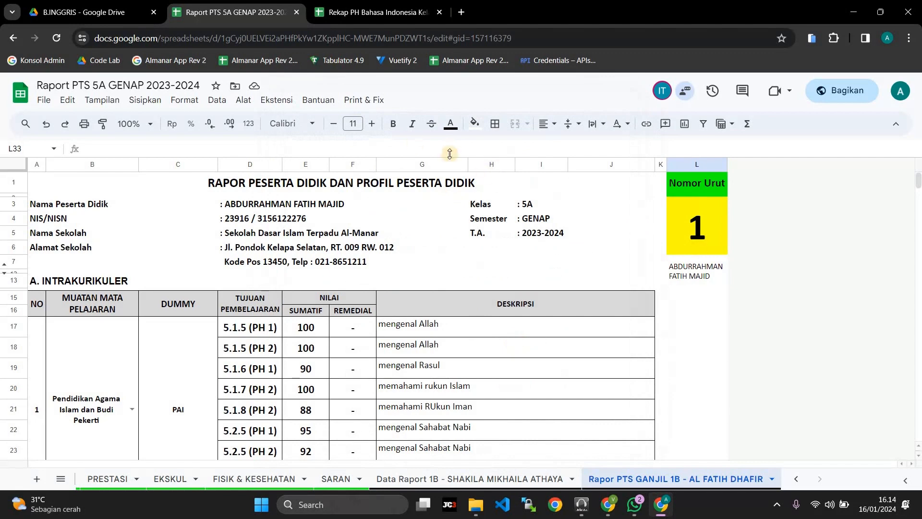
Run Print Rapor again and preview the first student's Data Raport 5A sheet from the cover through the NISN/NIS page.
click(367, 101)
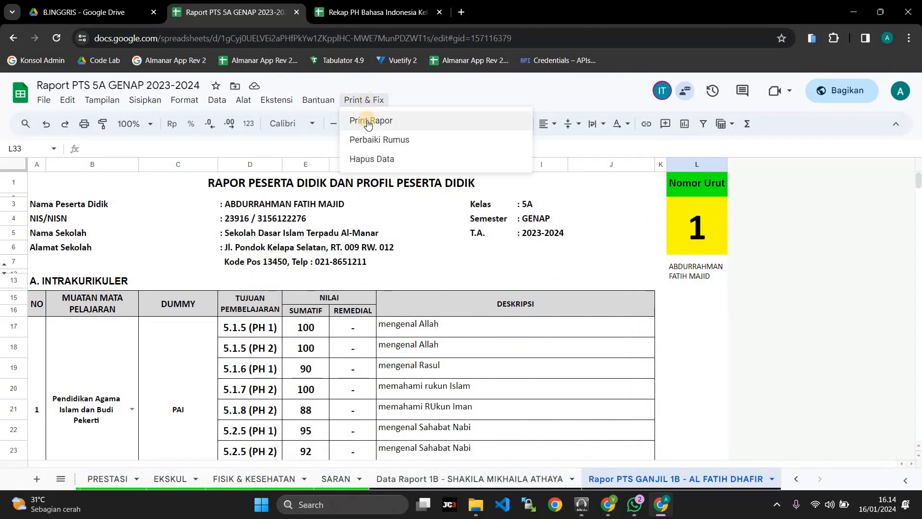
click(369, 122)
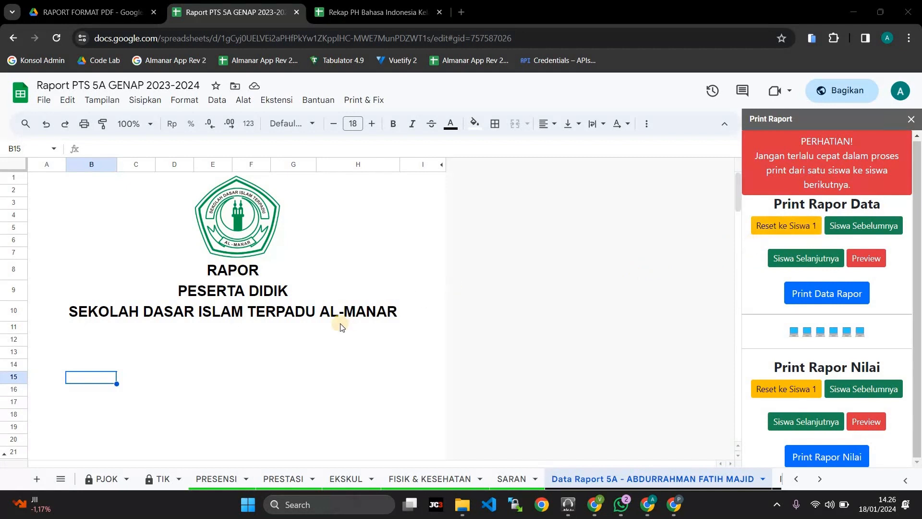
scroll(340, 323, down, 5)
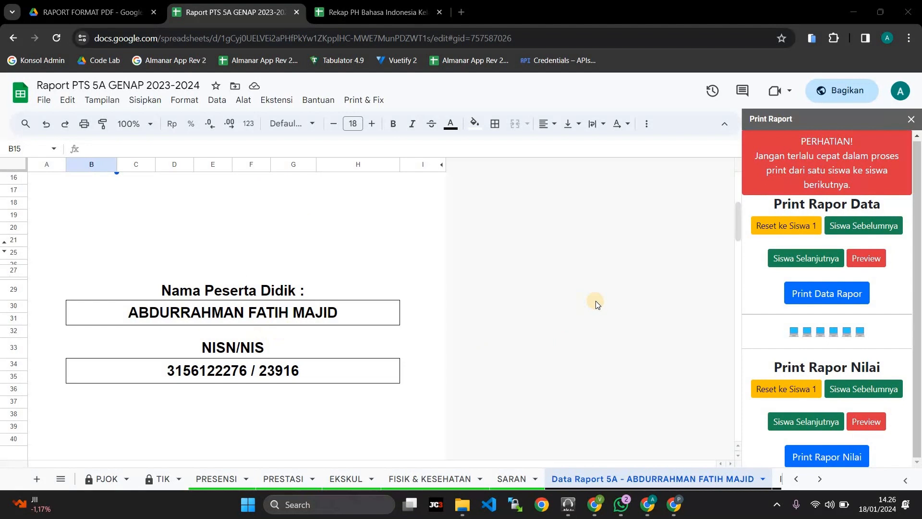
click(814, 305)
click(818, 298)
click(806, 258)
scroll(387, 263, down, 7)
scroll(387, 264, up, 5)
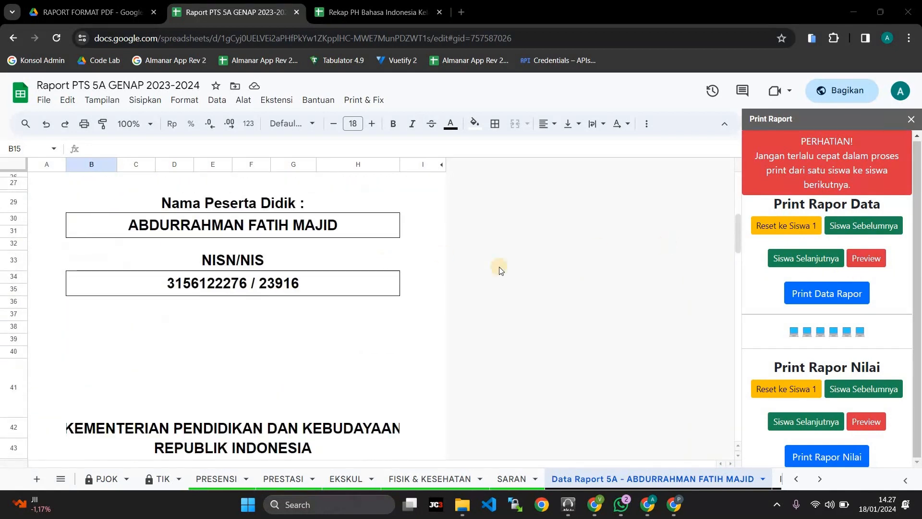
scroll(463, 272, up, 8)
click(861, 258)
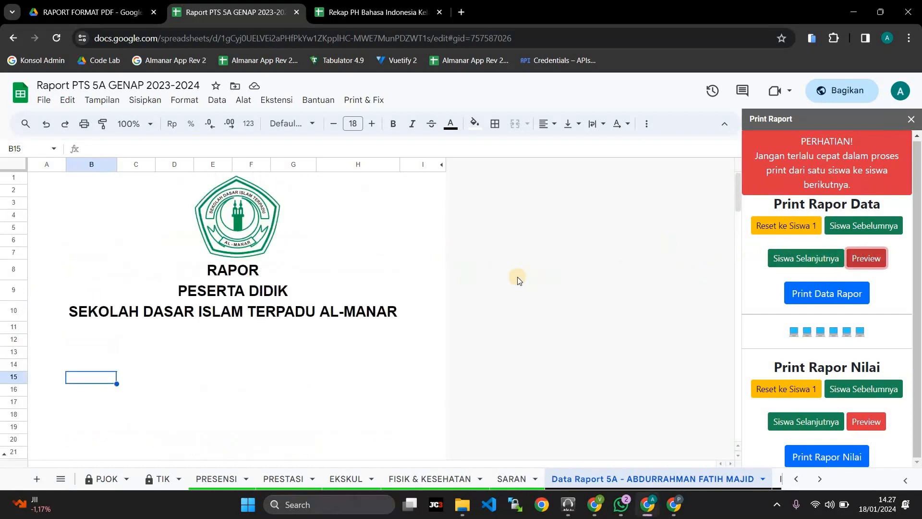
Generate the first student's data report with Print Data Rapor and open the resulting PDF, completing the reCAPTCHA check.
click(813, 292)
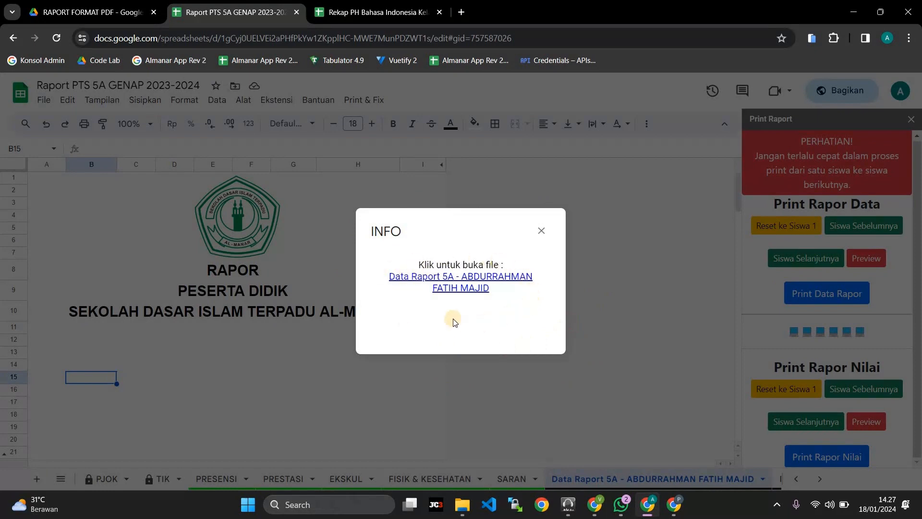
click(454, 287)
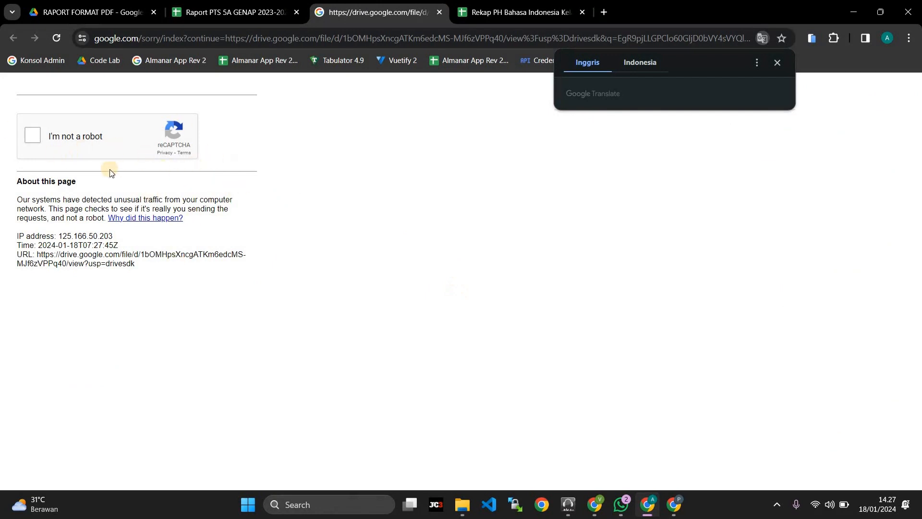
click(33, 136)
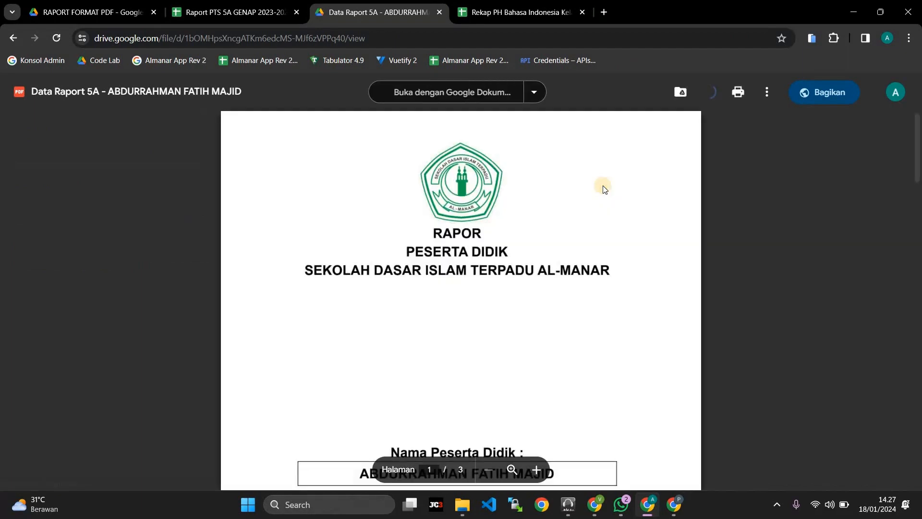
Review all three pages of the data report PDF, and close both the file and the INFO dialog.
scroll(595, 261, down, 15)
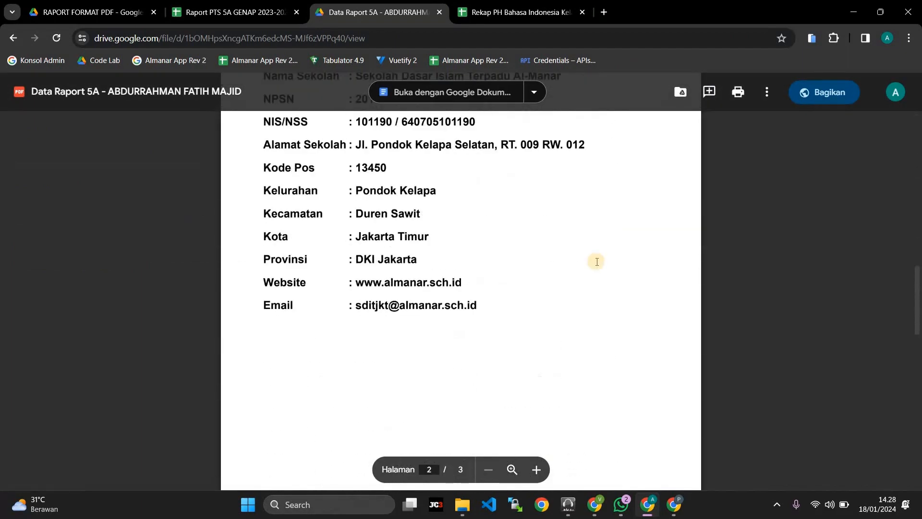
scroll(597, 261, down, 15)
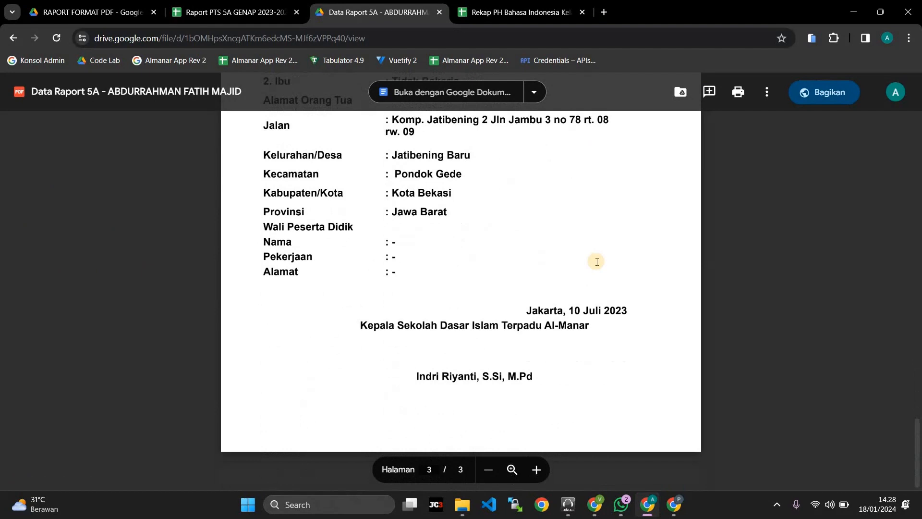
scroll(596, 262, up, 20)
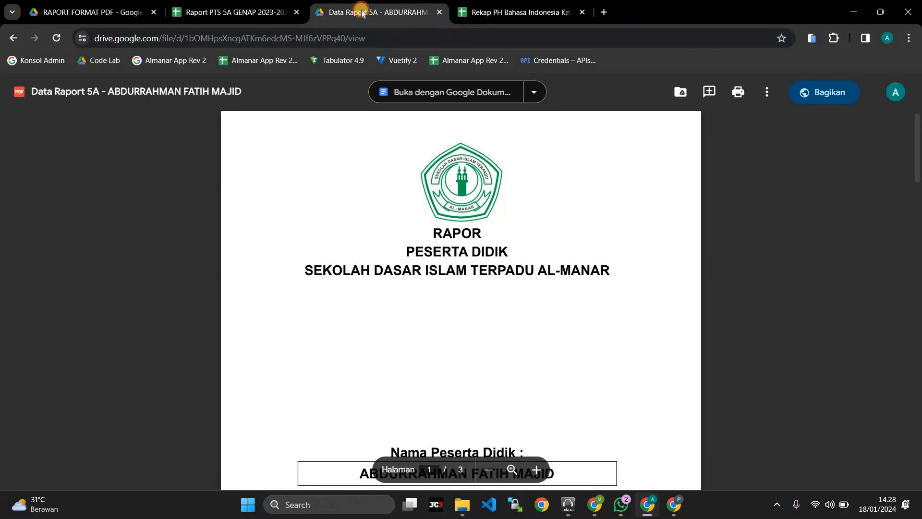
click(438, 13)
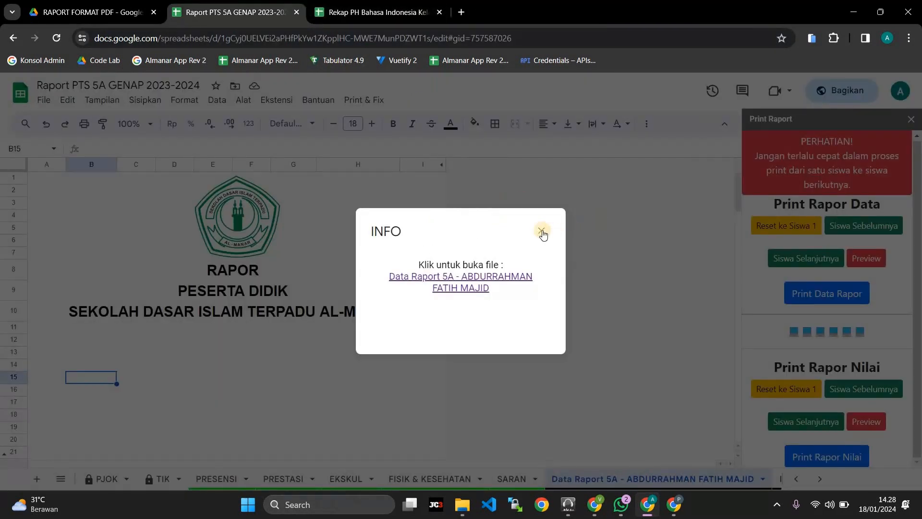
click(589, 226)
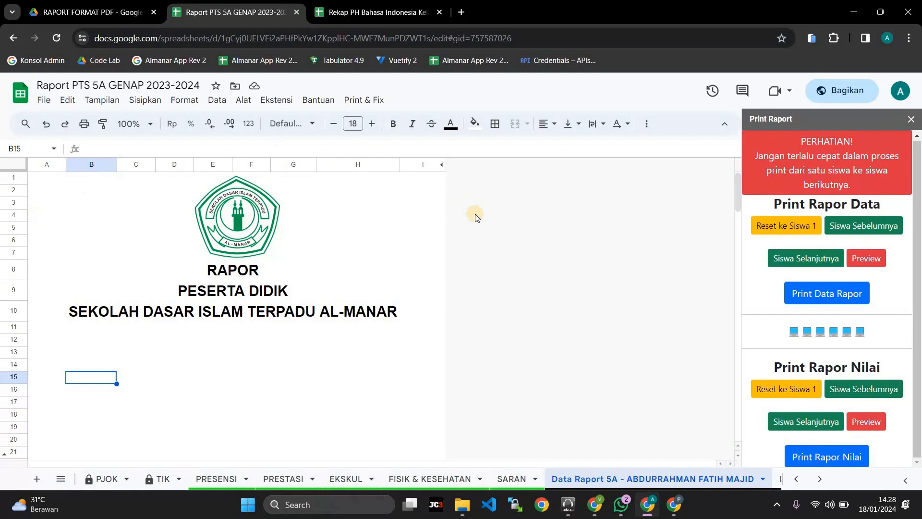
Check the CONFIG sheet and the RAPORT FORMAT PDF Drive folder, returning to the Data Raport 5A sheet.
click(835, 299)
click(61, 479)
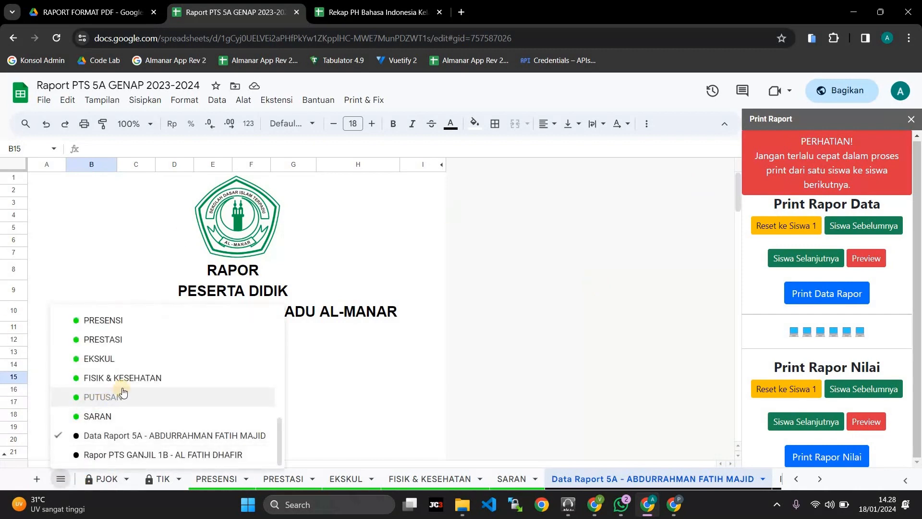
scroll(98, 399, up, 10)
click(112, 365)
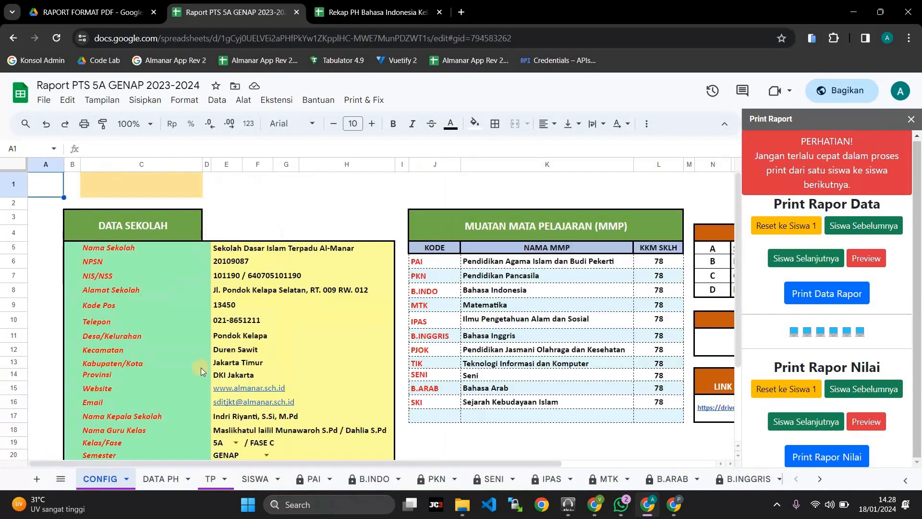
drag(462, 462, 479, 484)
click(61, 479)
scroll(178, 408, down, 5)
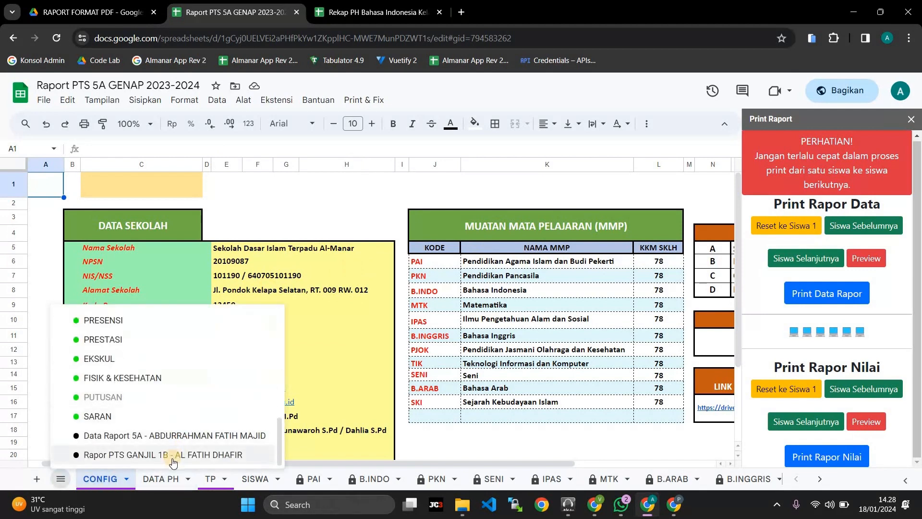
click(173, 435)
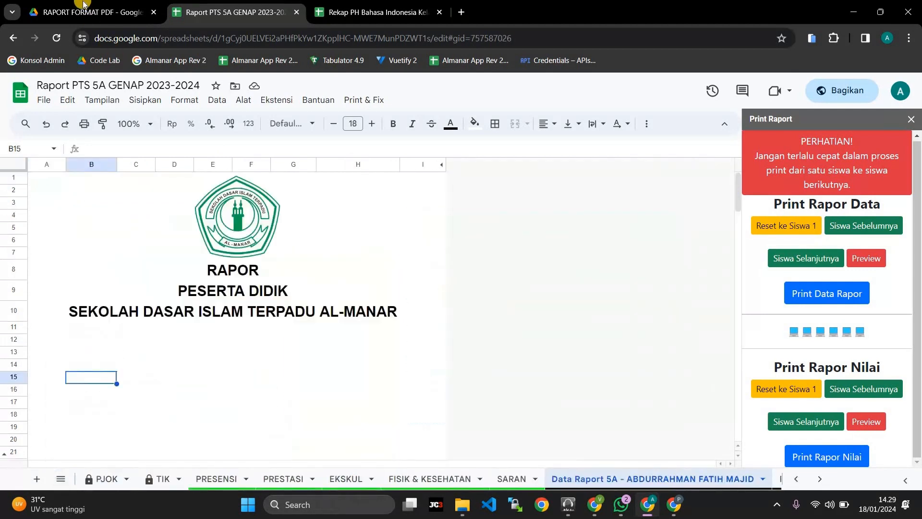
key(ctrl+1)
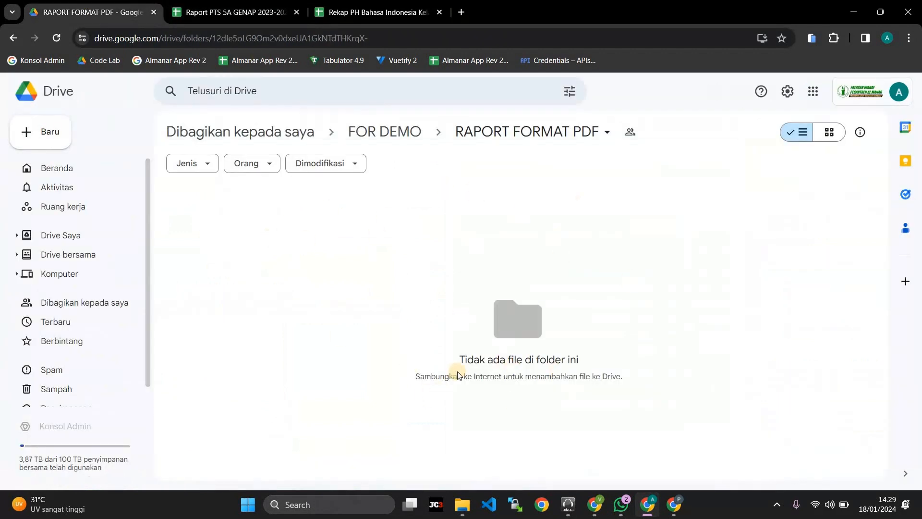
click(247, 14)
Run Print Data Rapor again for the same student and open the newly generated PDF from the INFO dialog.
click(836, 296)
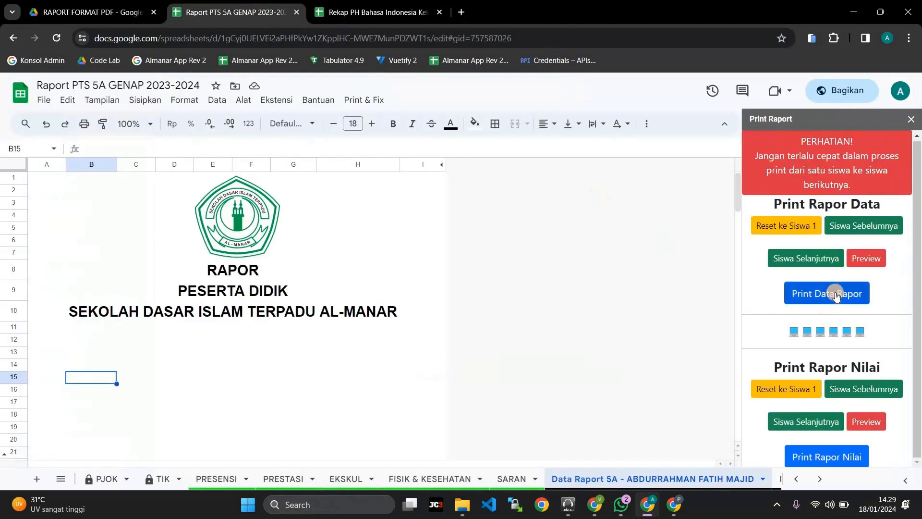
click(836, 296)
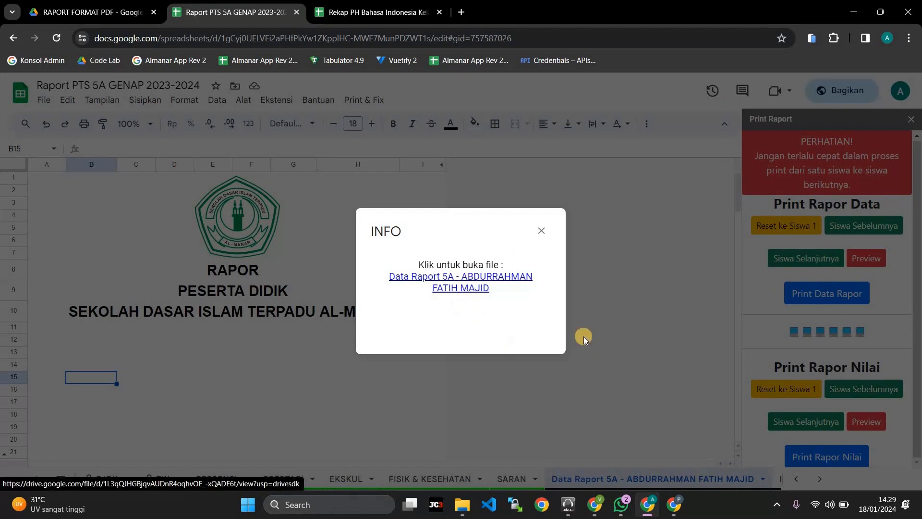
click(459, 278)
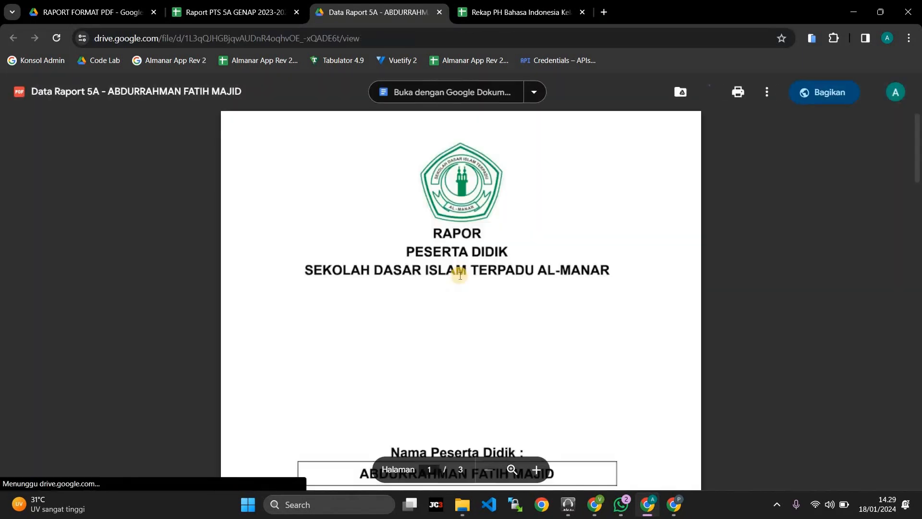
View the print settings for the data report PDF and close the print view without printing.
scroll(761, 192, down, 1)
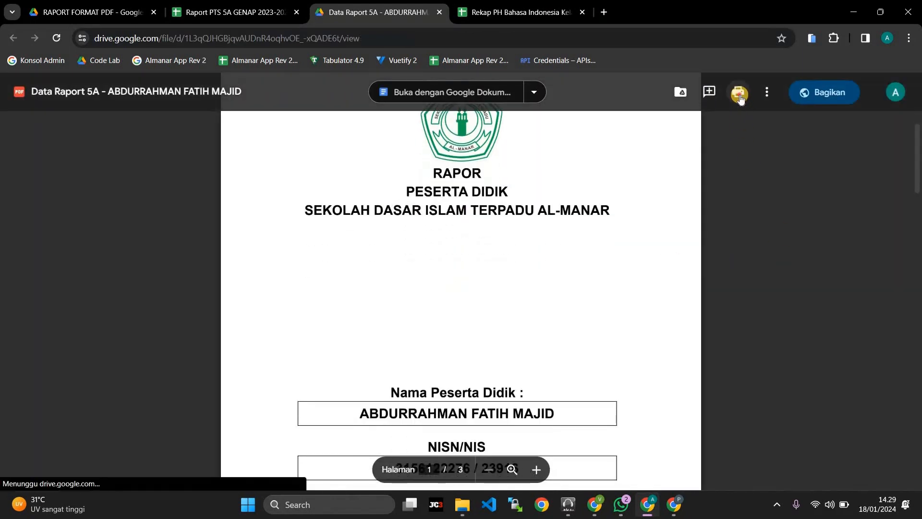
click(740, 94)
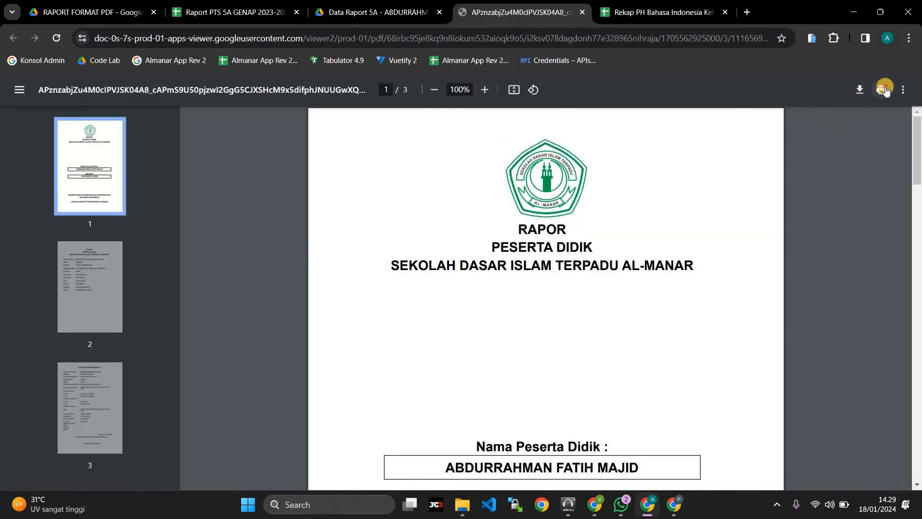
click(883, 89)
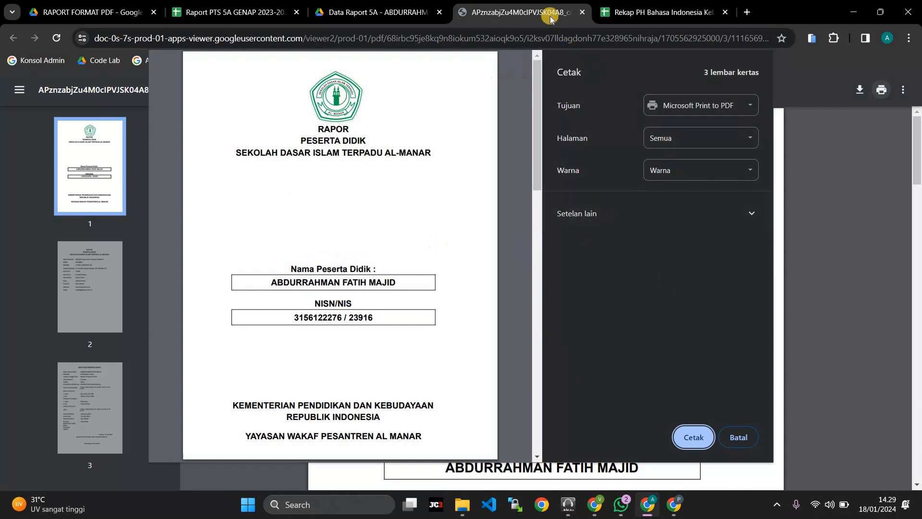
click(583, 13)
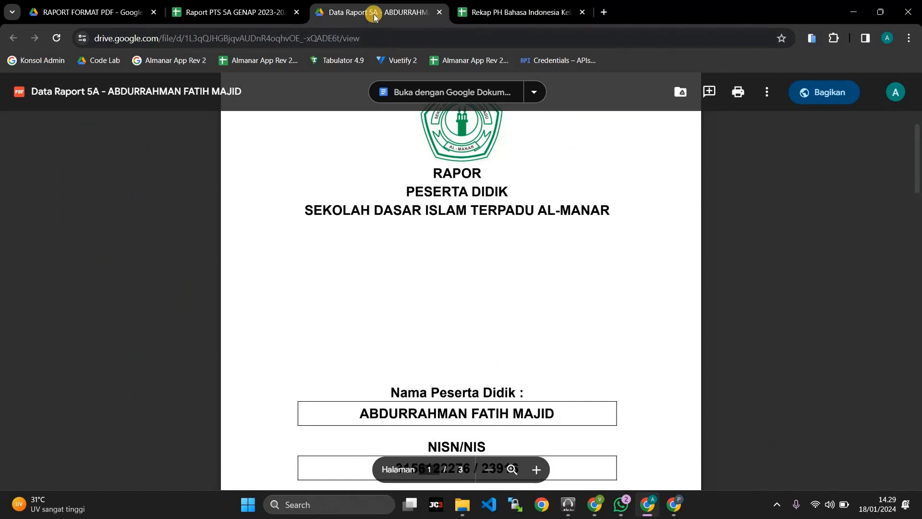
Open the Data Raport 5A PDF from the RAPORT FORMAT PDF Drive folder, look it over, and return to the folder.
click(75, 14)
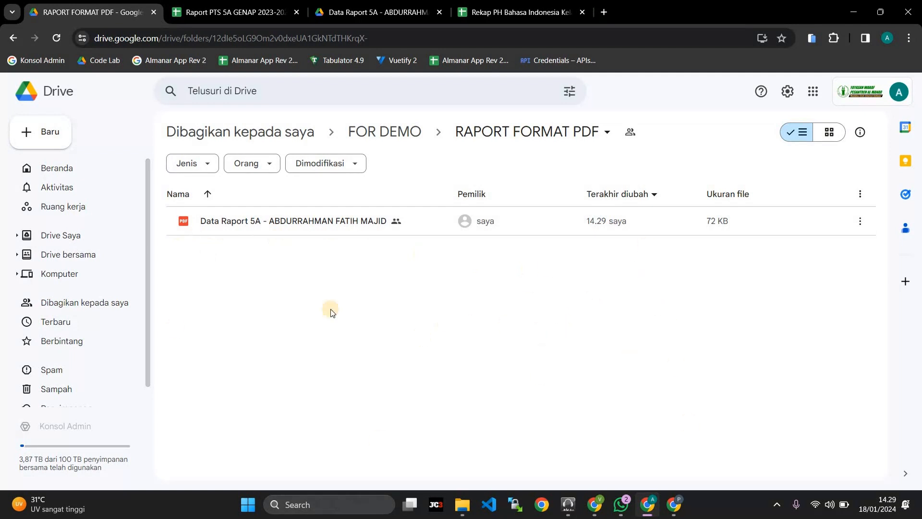
double_click(298, 221)
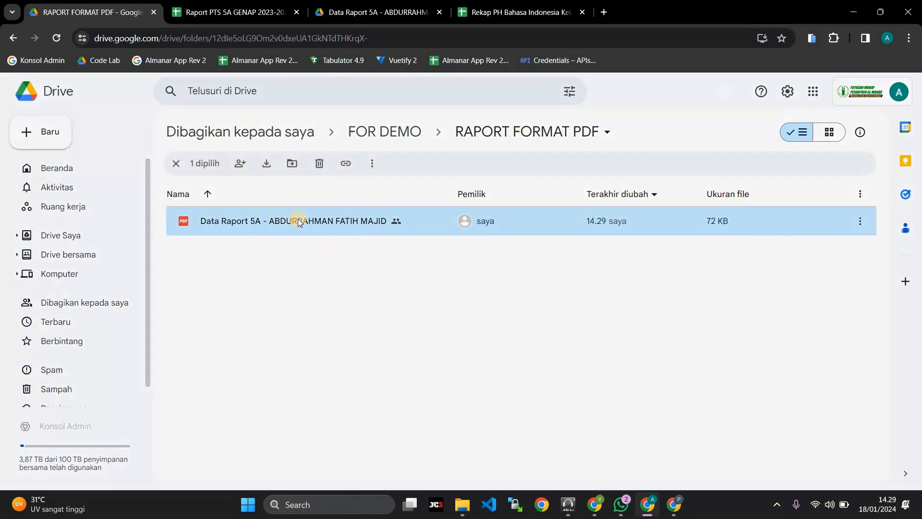
scroll(515, 281, down, 5)
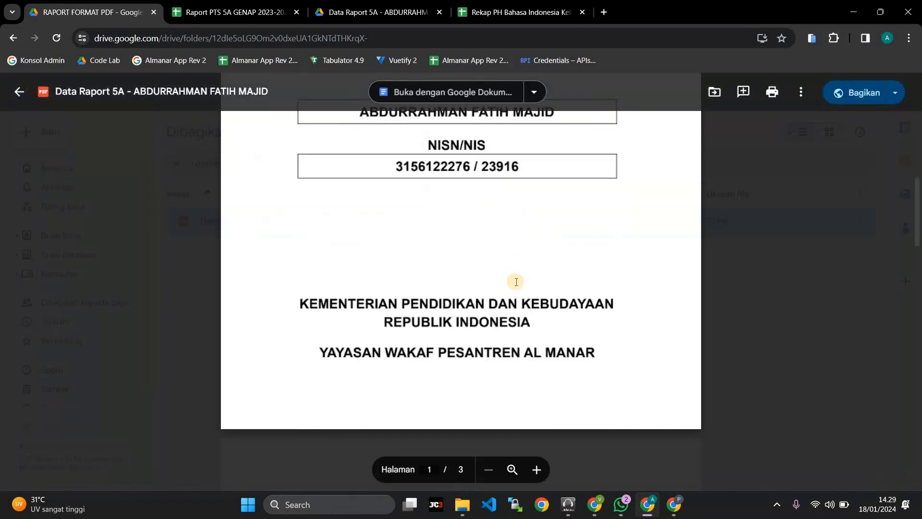
scroll(514, 281, up, 5)
click(20, 92)
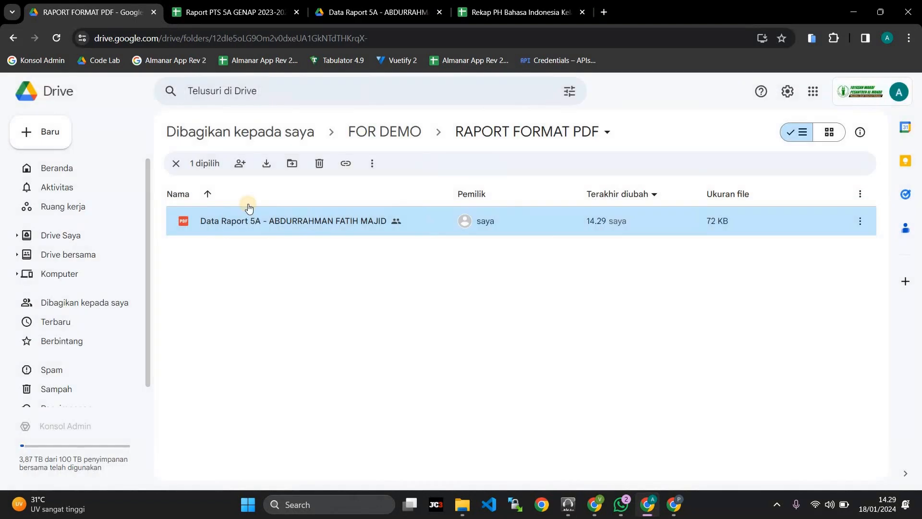
click(446, 308)
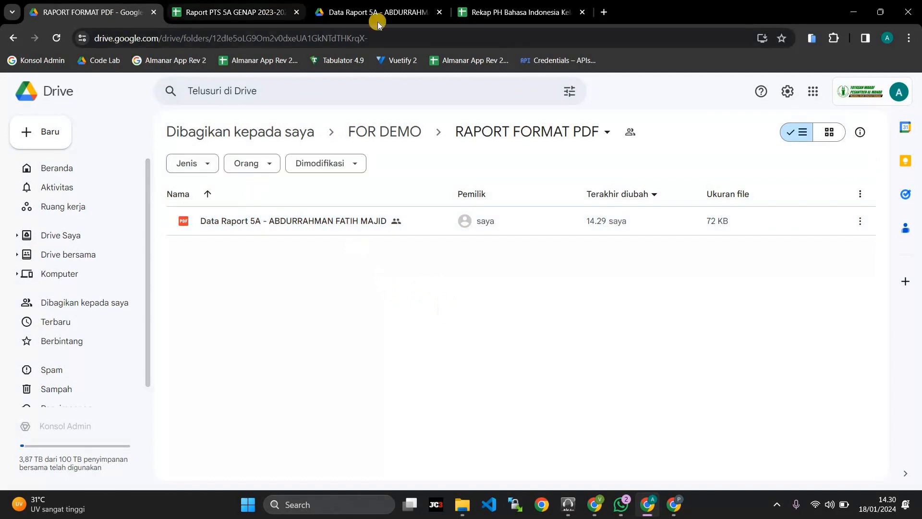
Close the INFO dialog in the Raport PTS 5A GENAP 2023-2024 spreadsheet and look over the Data Raport 5A sheet.
click(263, 12)
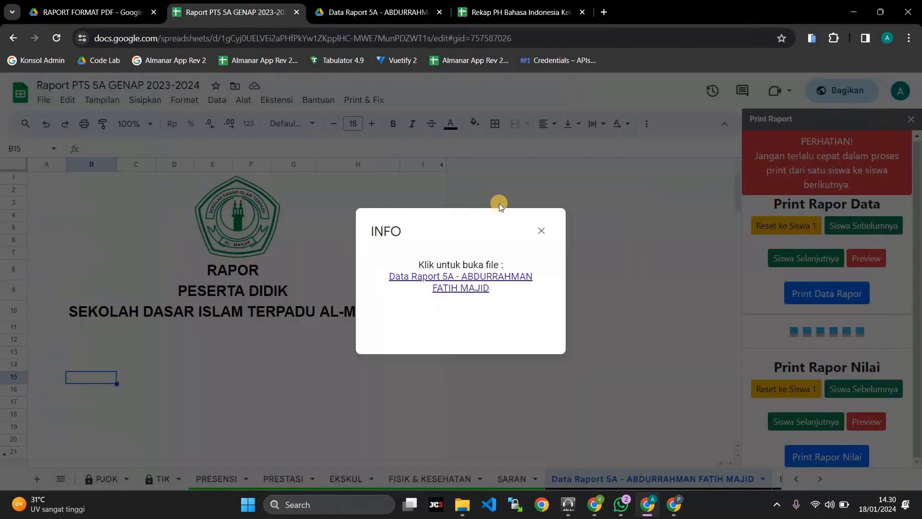
click(541, 231)
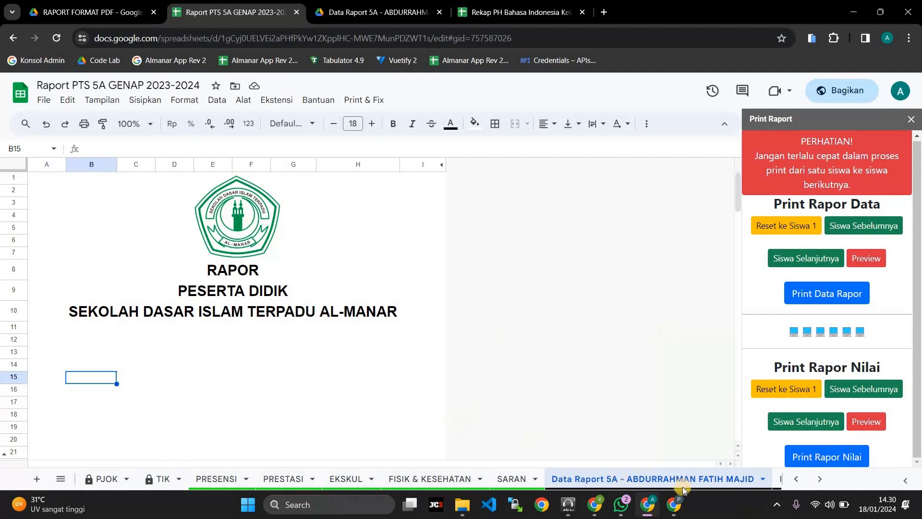
click(820, 479)
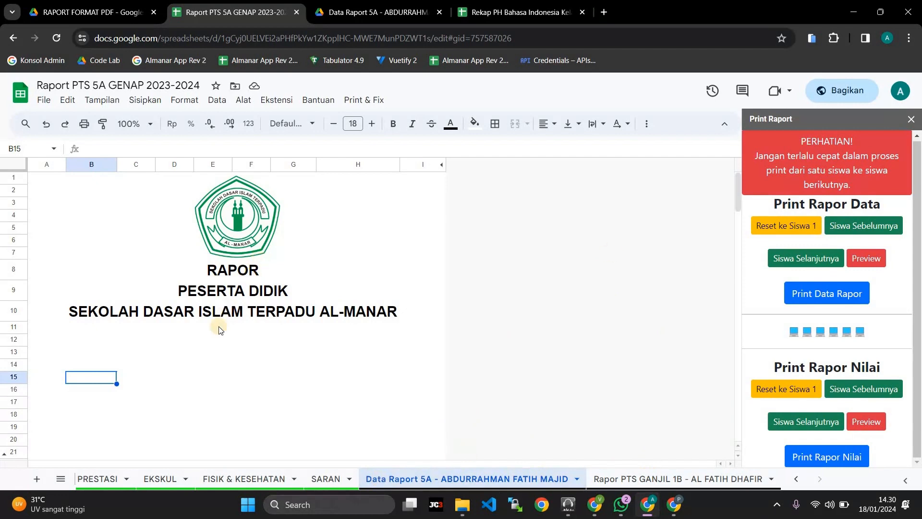
scroll(216, 326, down, 6)
scroll(482, 420, up, 5)
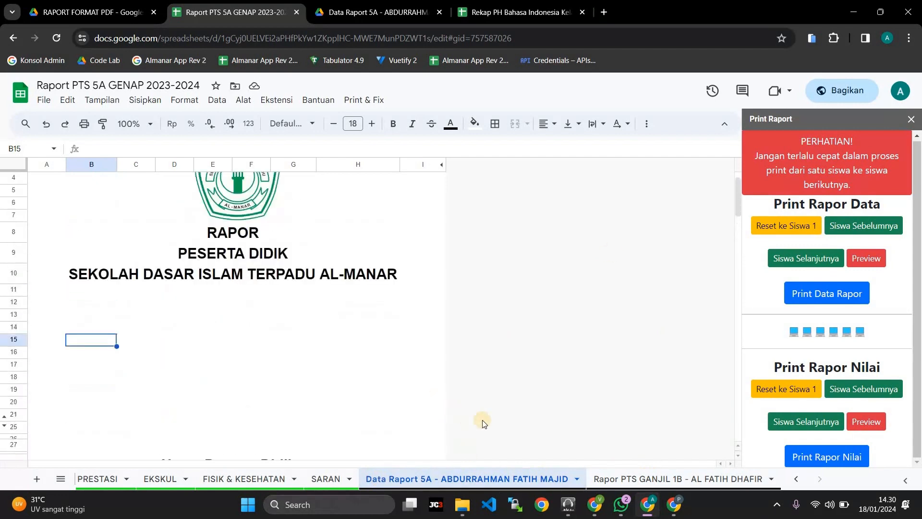
Run Print Rapor Nilai for the student on the Rapor PTS GANJIL 1B sheet and open the generated PDF from the INFO dialog.
click(620, 480)
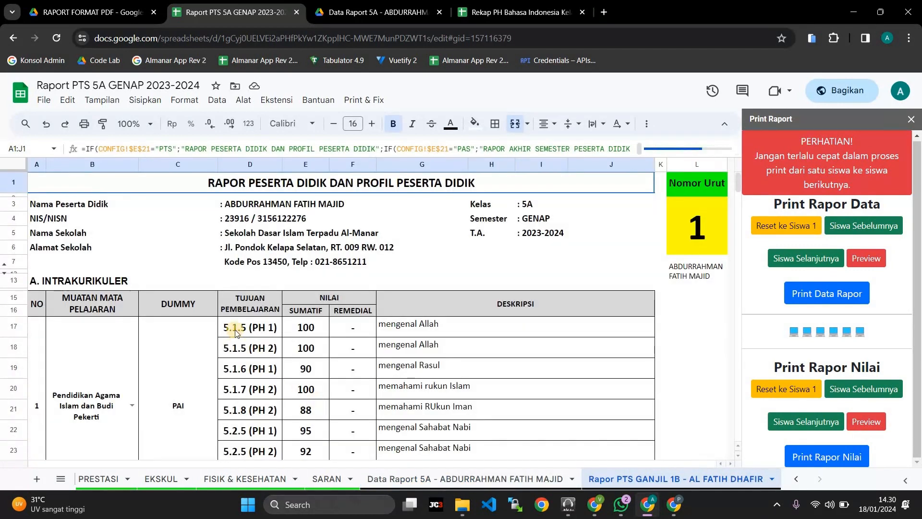
scroll(235, 331, down, 5)
scroll(235, 329, up, 5)
scroll(236, 325, down, 1)
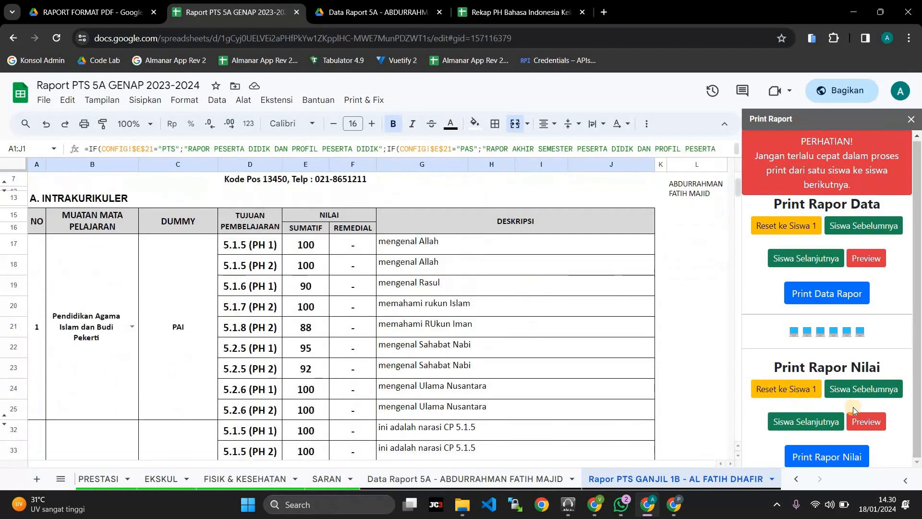
click(840, 462)
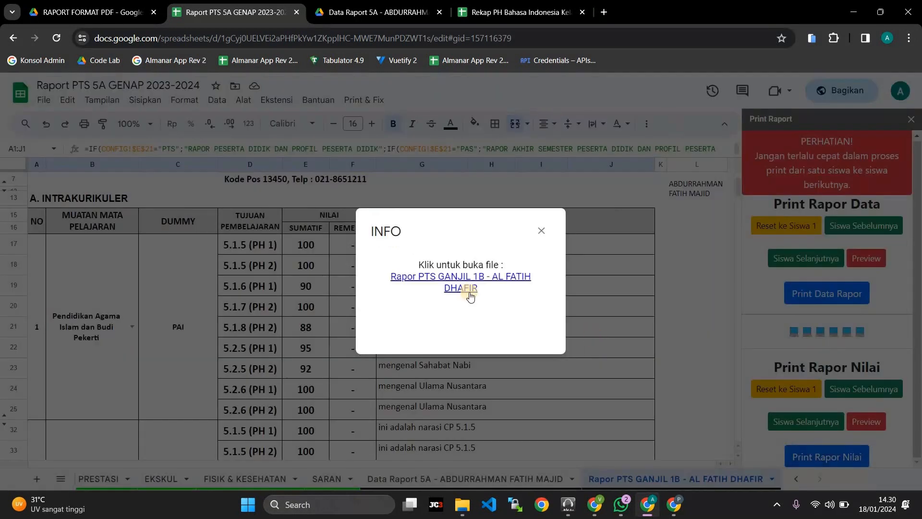
click(460, 280)
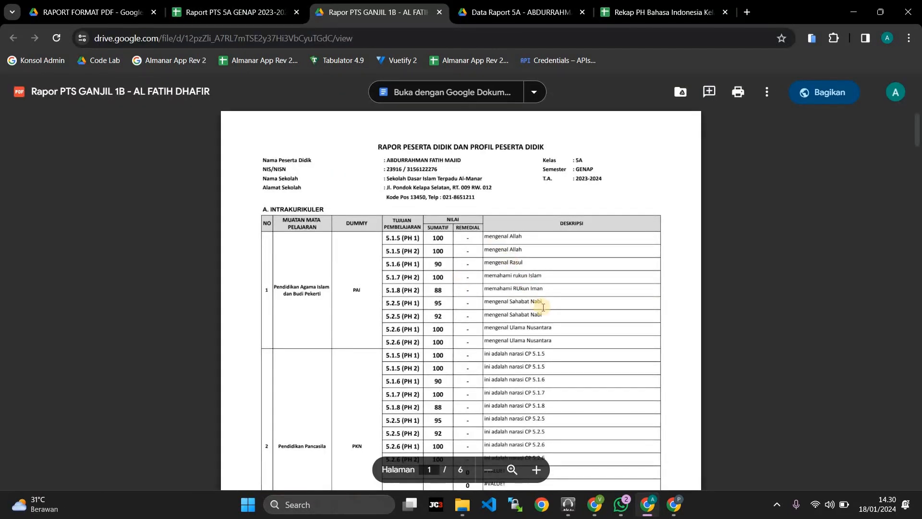
Look over the grade report PDF and close it with its INFO dialog, checking the RAPORT FORMAT PDF Drive folder before returning to the spreadsheet.
scroll(461, 280, down, 13)
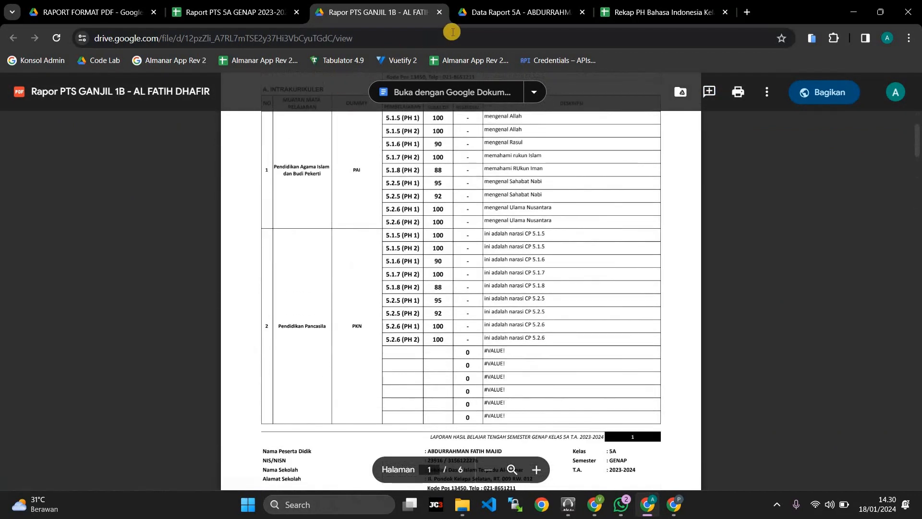
key(ctrl+w)
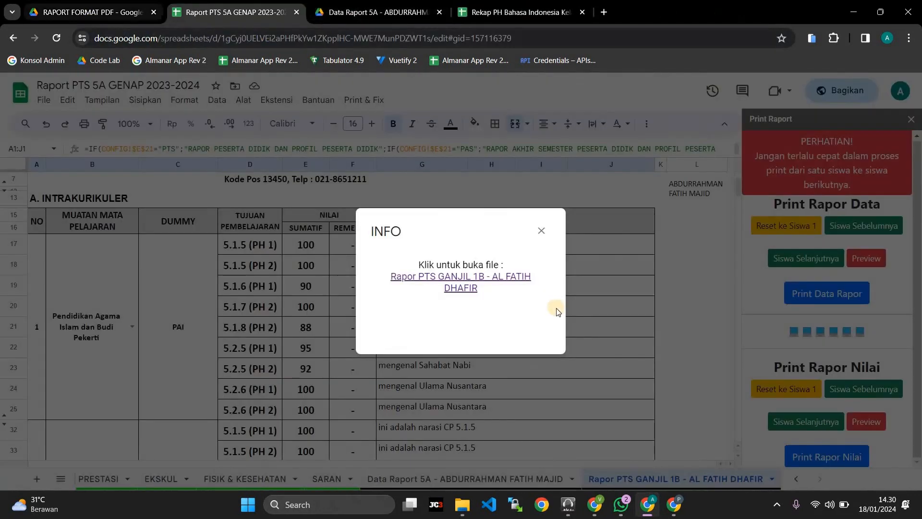
click(541, 231)
click(71, 16)
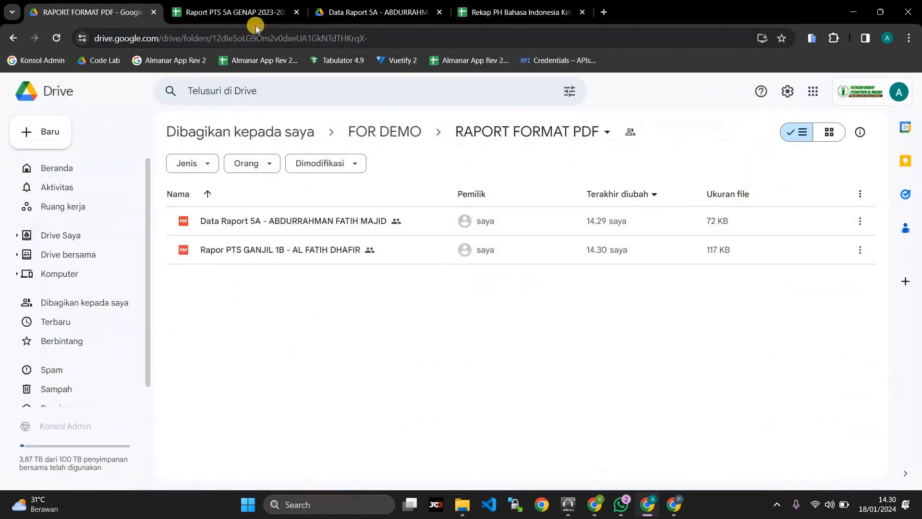
click(242, 10)
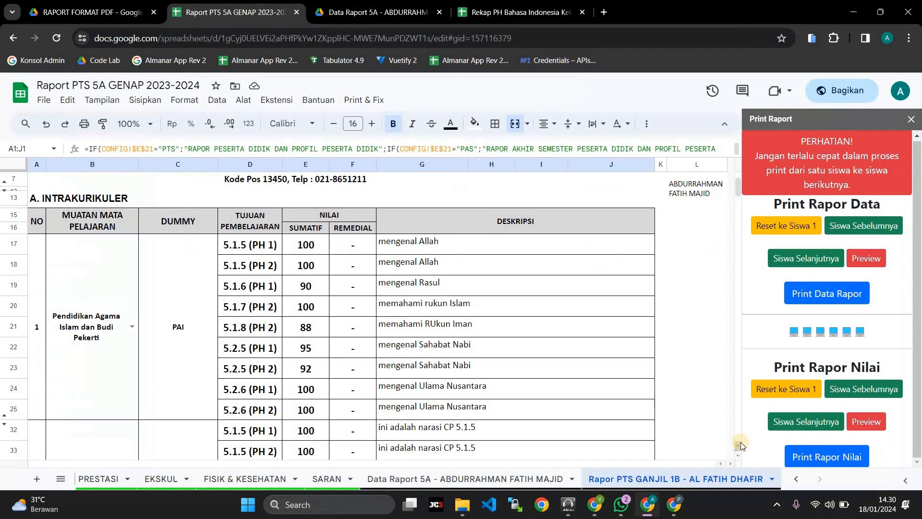